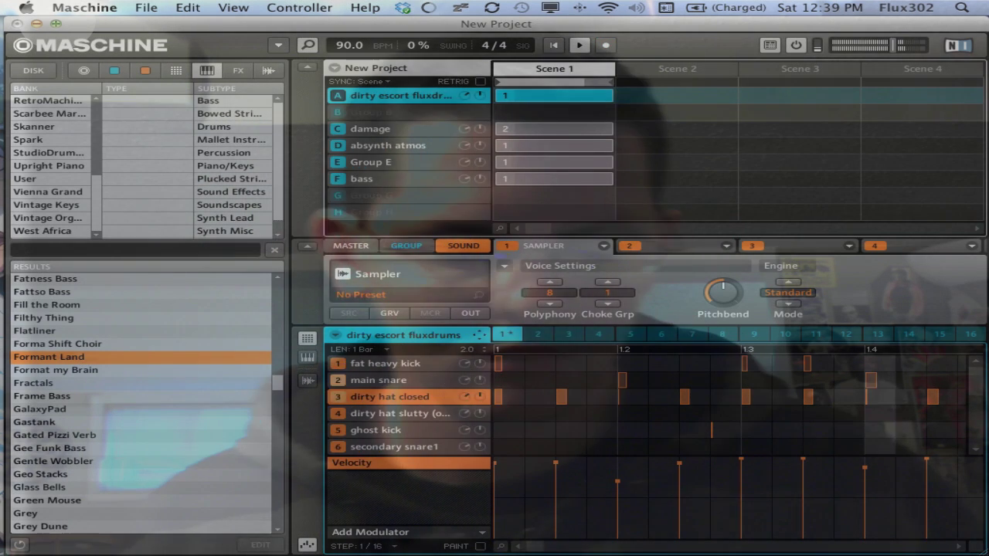
- Record a pattern in the damage group and a long Formant Land note in the bass group
click(370, 129)
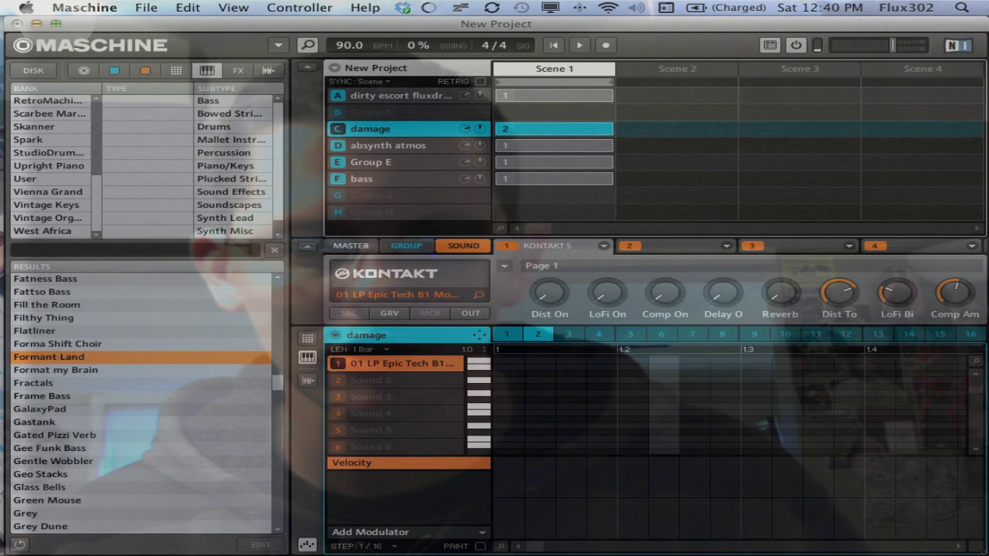
key(space)
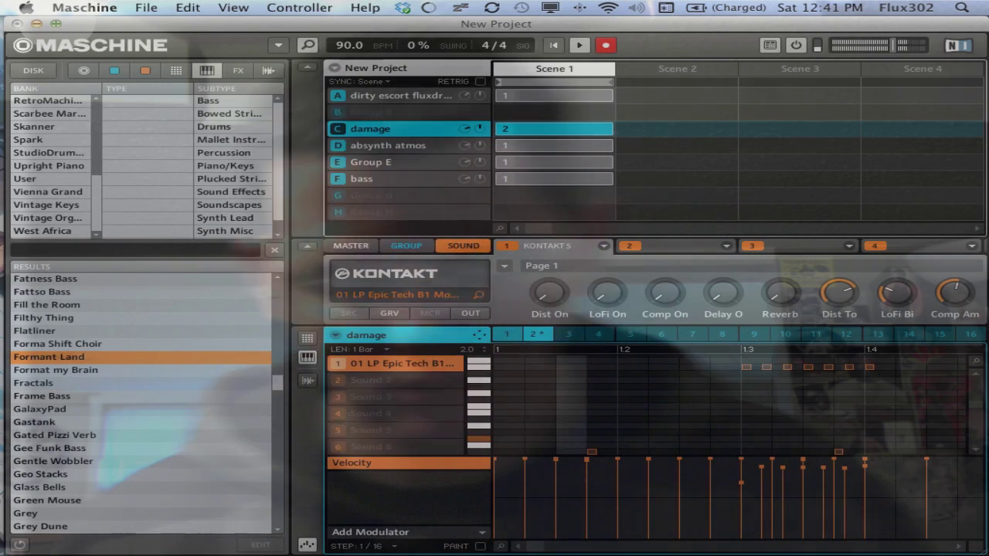
click(388, 145)
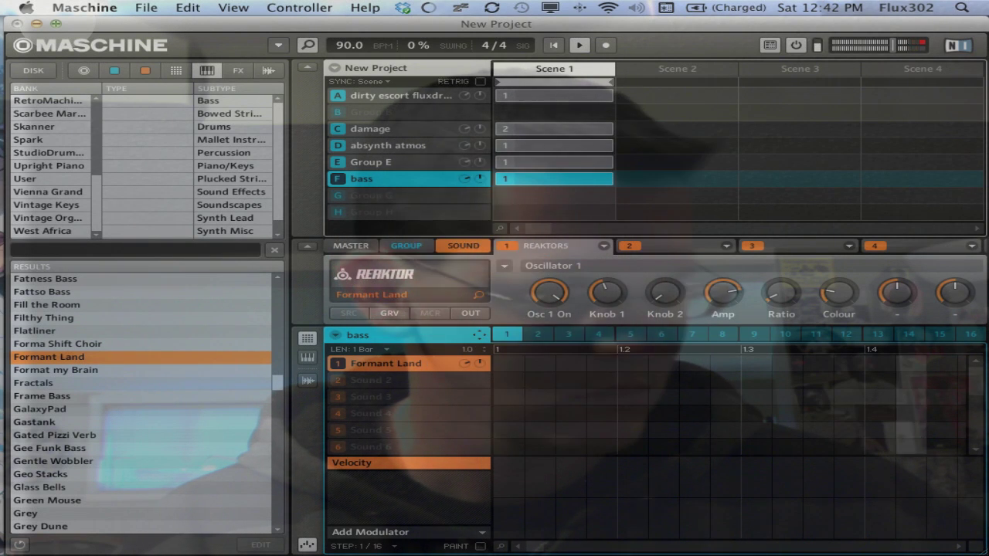
key(r)
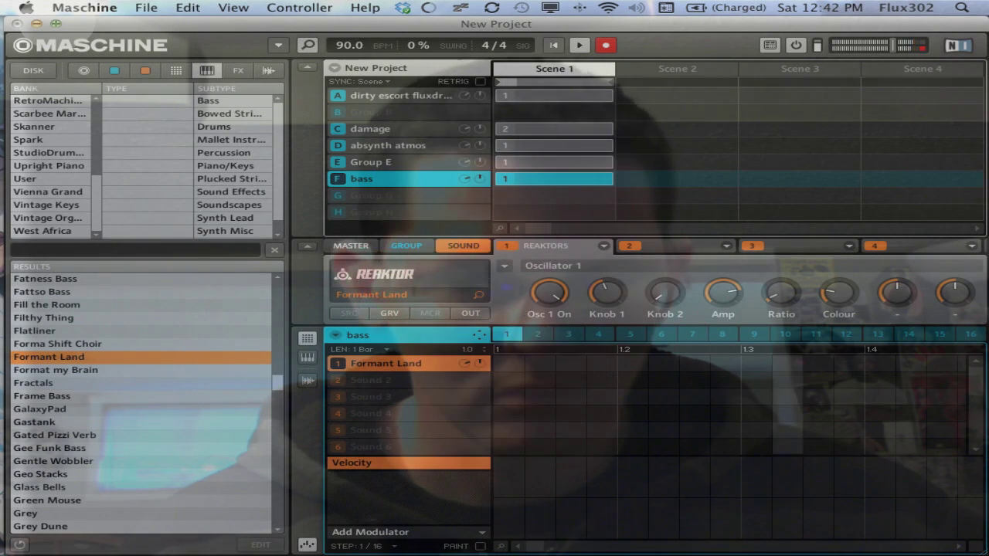
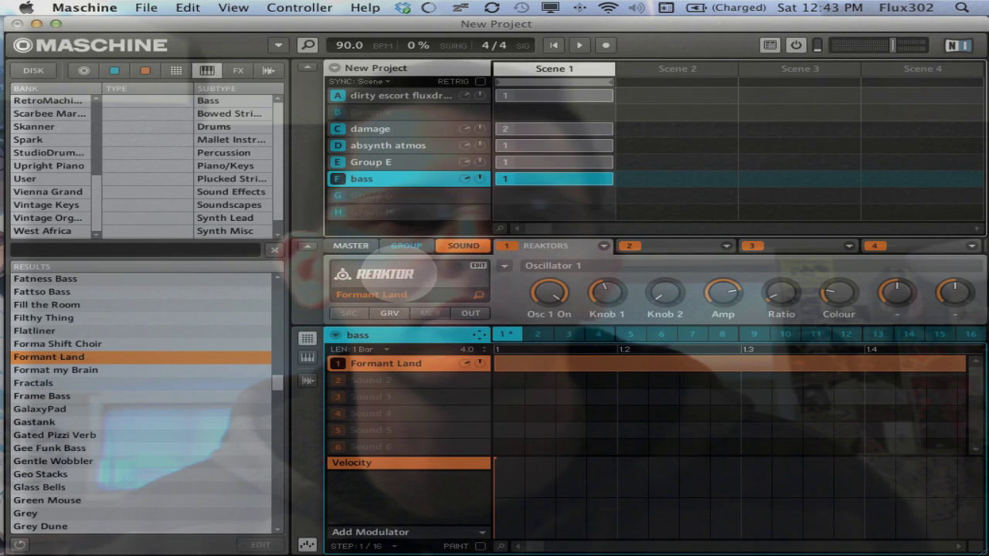
- Open Formant Land's Reaktor editor, hide its browser and set Razor's quality to High before closing the editor
click(397, 273)
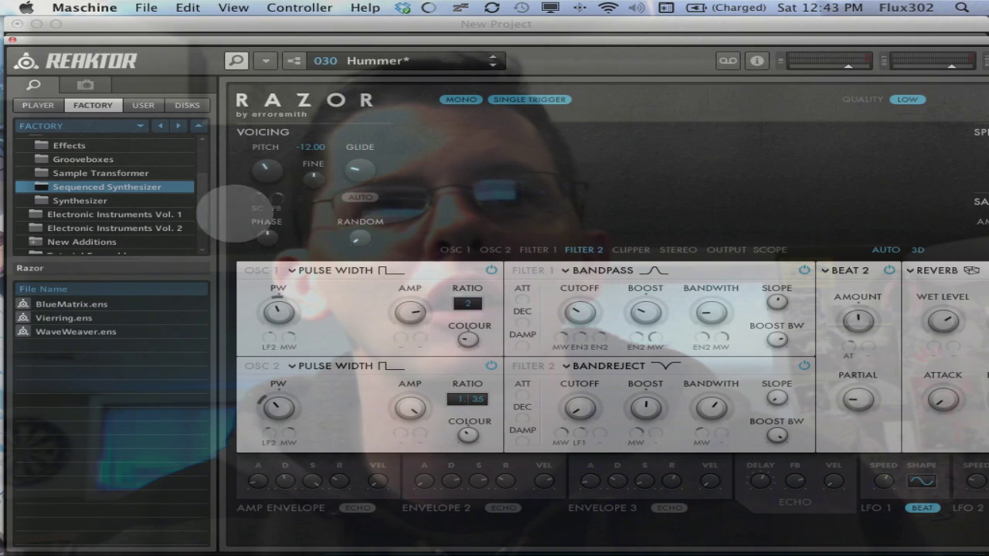
click(236, 61)
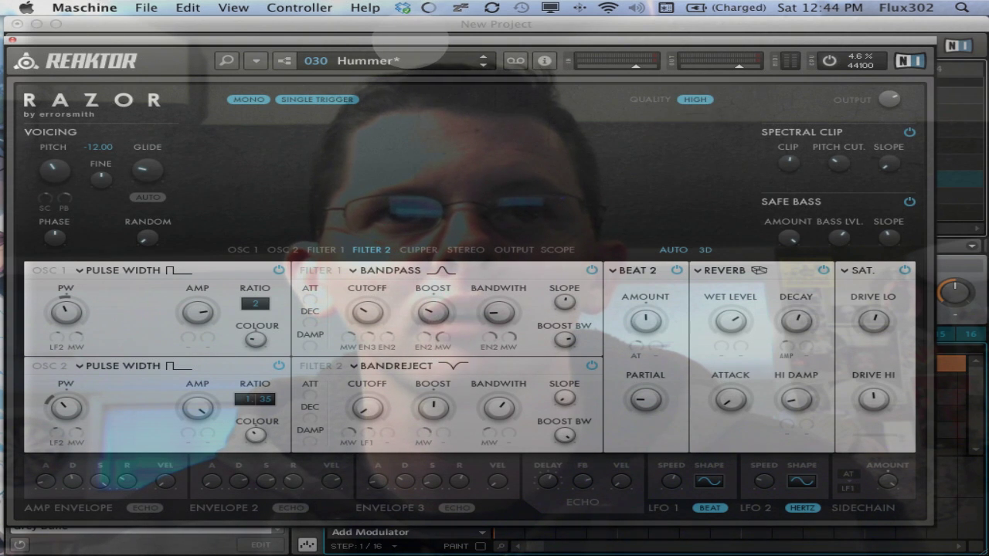
drag(409, 37, 463, 238)
click(77, 236)
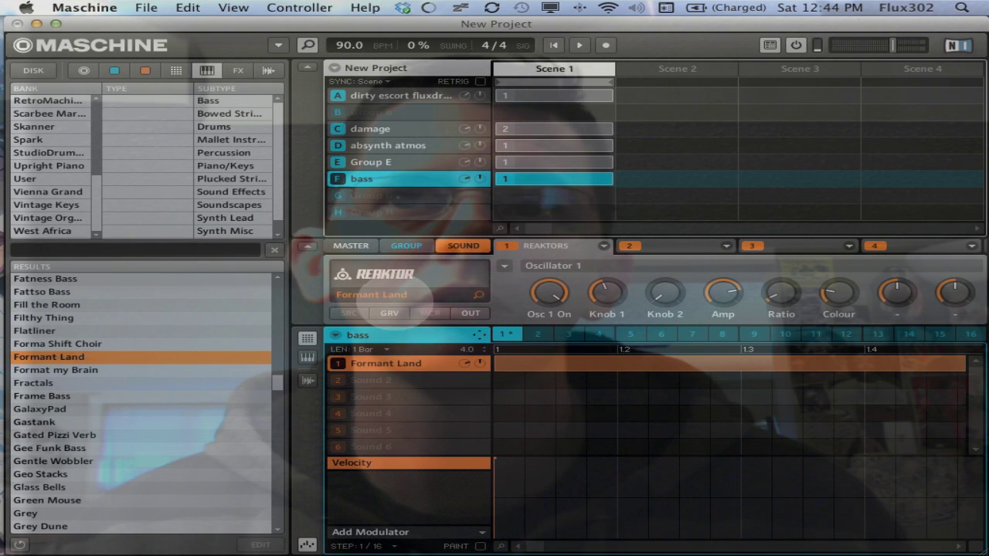
- Set up sampling on the bass group's Sound 2 with internal input bass, Sync mode and a length of 4 Bars
key(space)
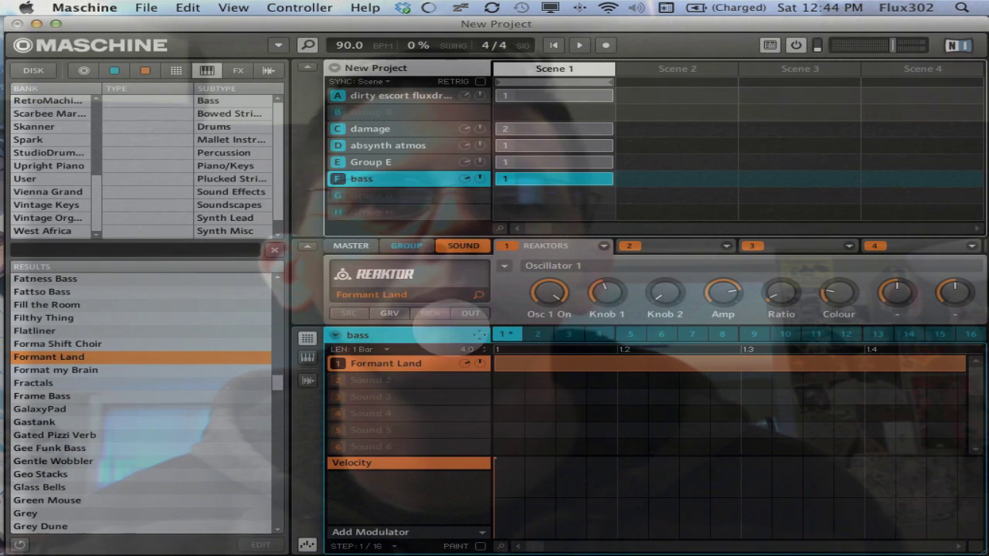
click(423, 379)
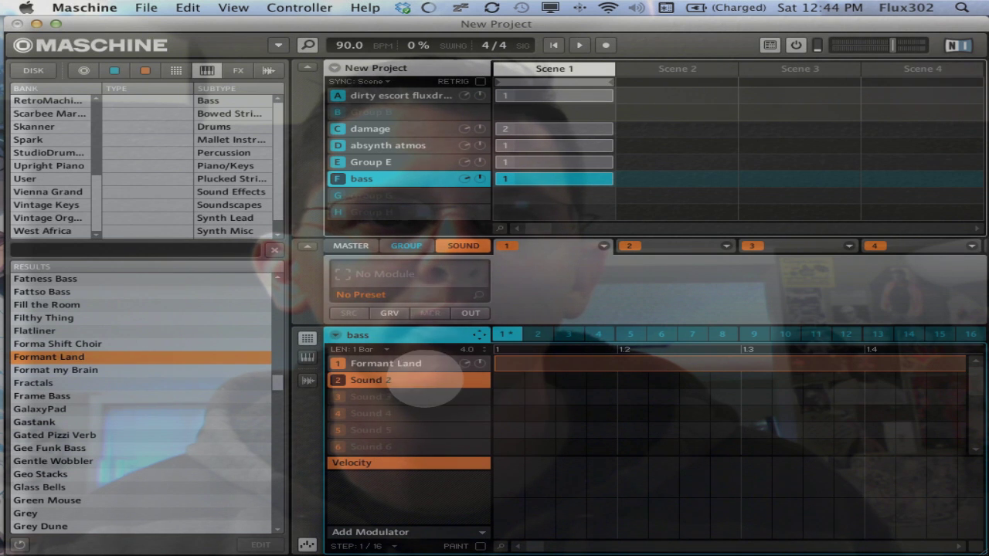
click(307, 380)
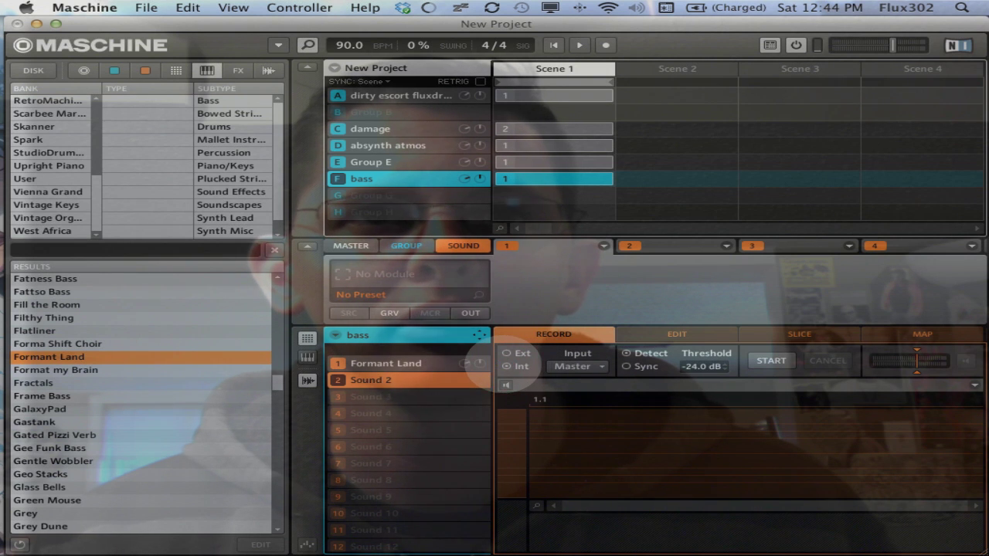
click(578, 366)
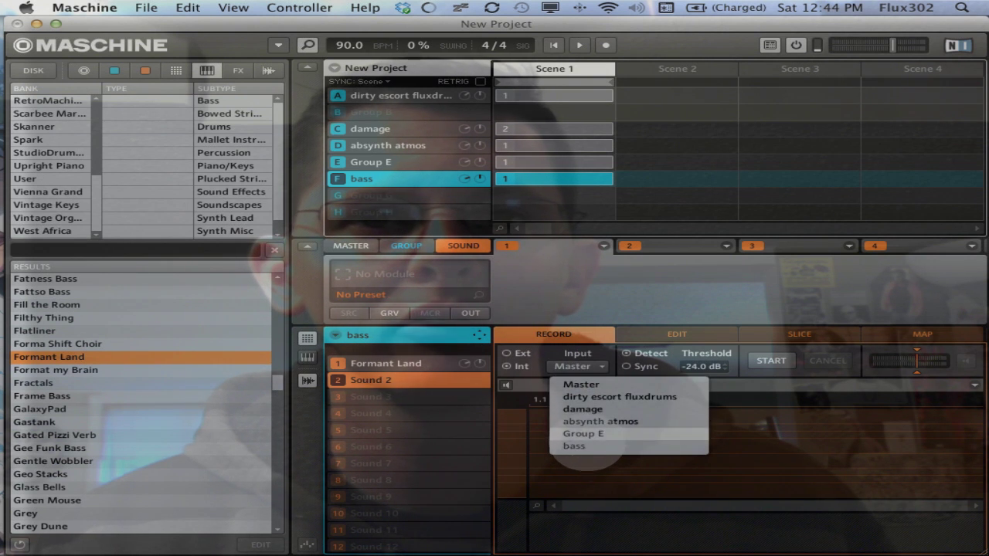
click(574, 446)
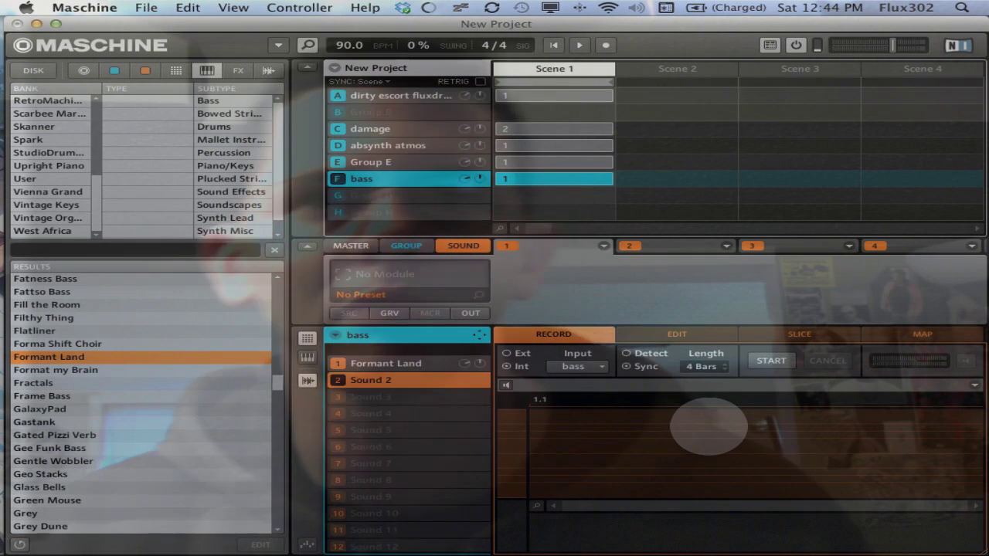
- Record the bass group's output into Sound 2 and return to the pattern editor
click(770, 361)
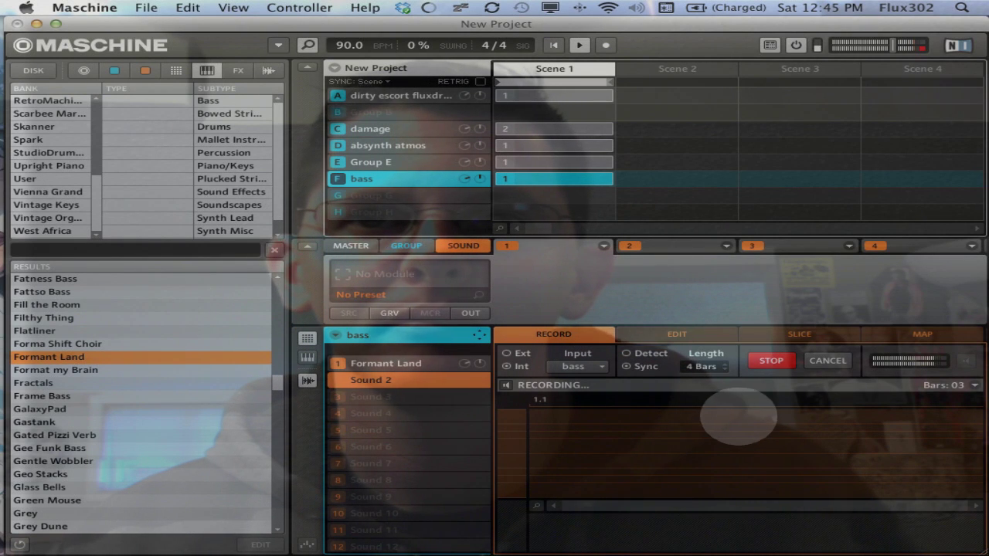
click(771, 362)
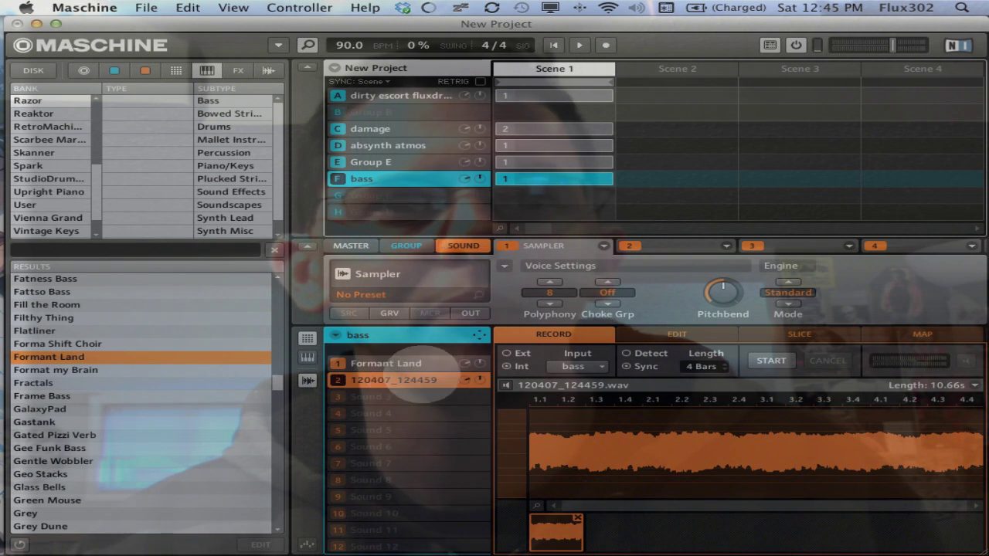
click(307, 380)
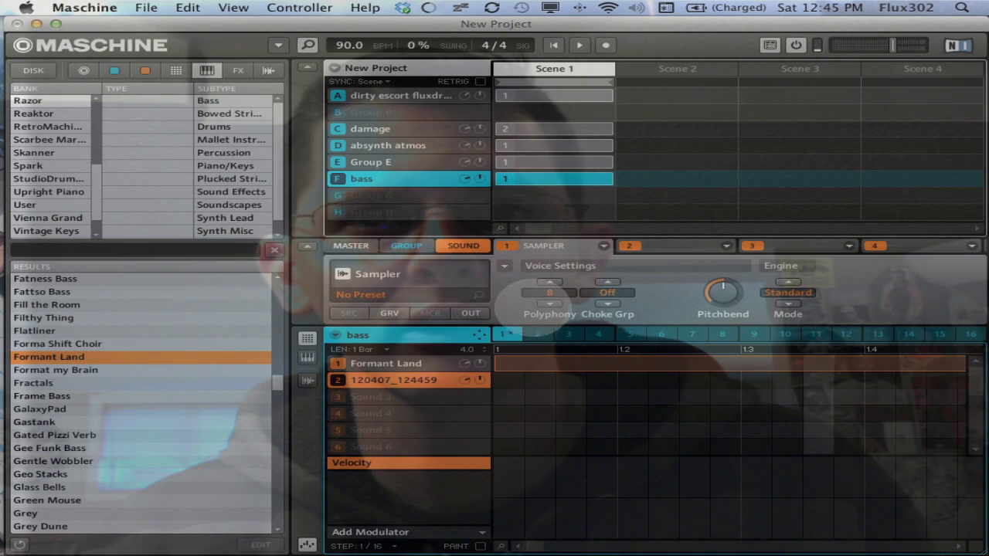
- Set the polyphony of the recorded 120407_124459 sample to 1
click(549, 293)
click(533, 319)
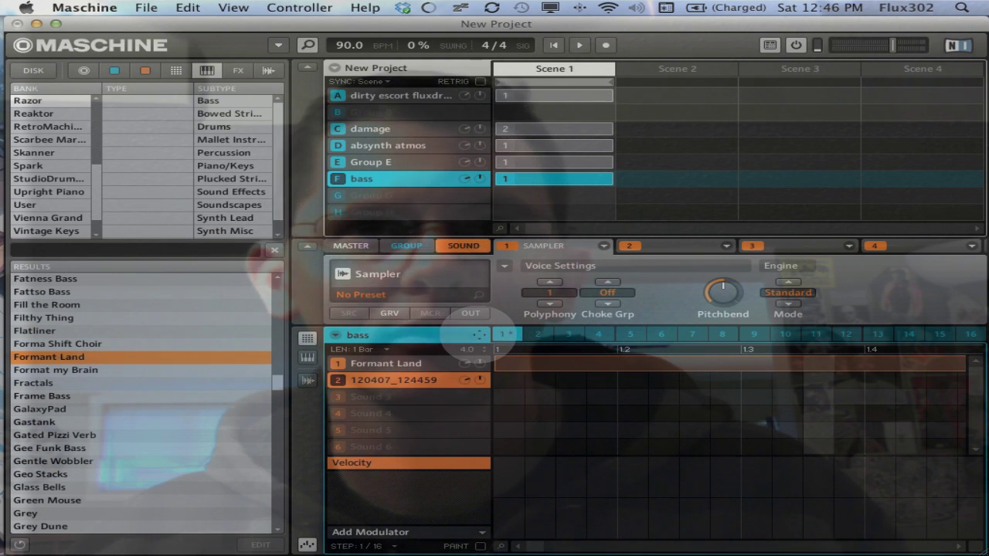
- Render the bass group's pattern to audio and place the result on Sound 3
drag(479, 334, 479, 334)
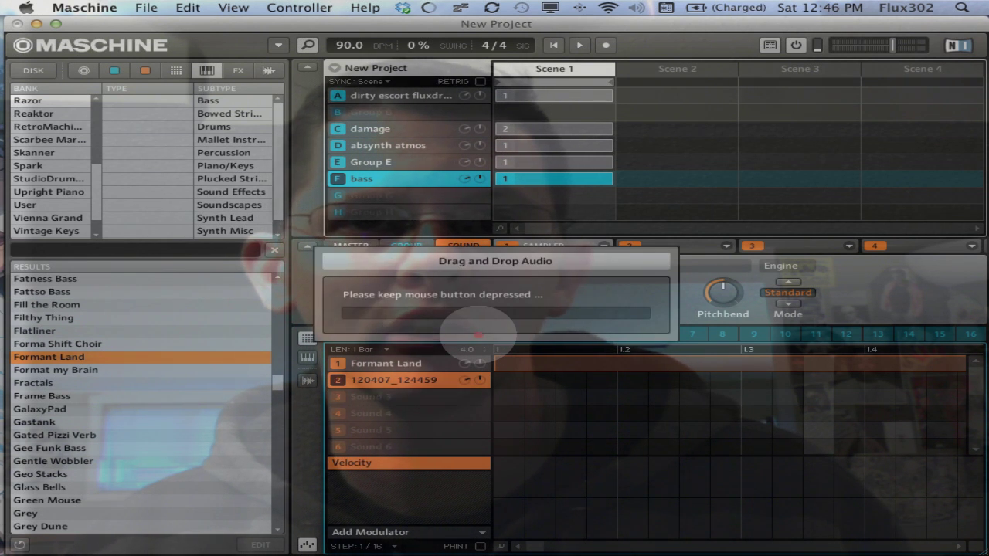
drag(482, 335, 402, 398)
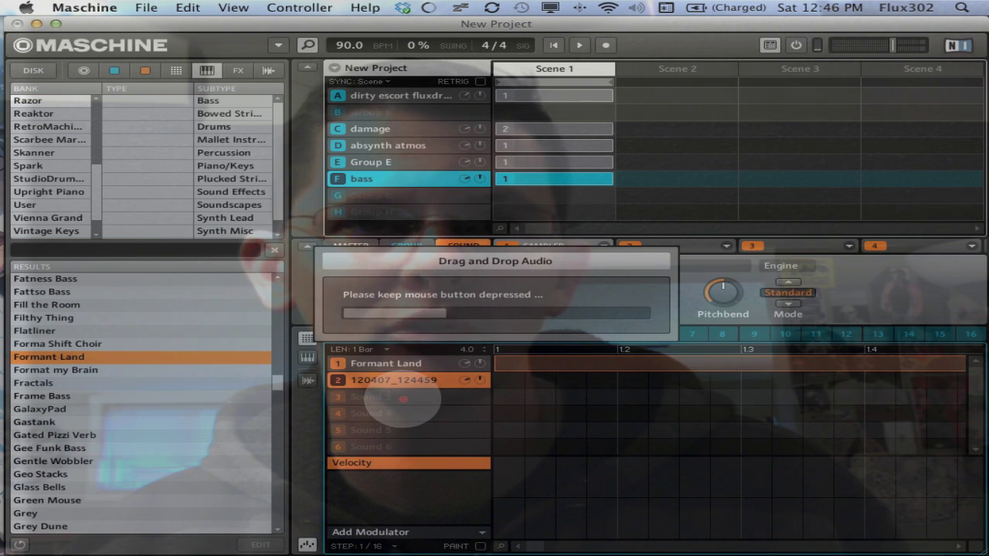
drag(402, 398, 398, 399)
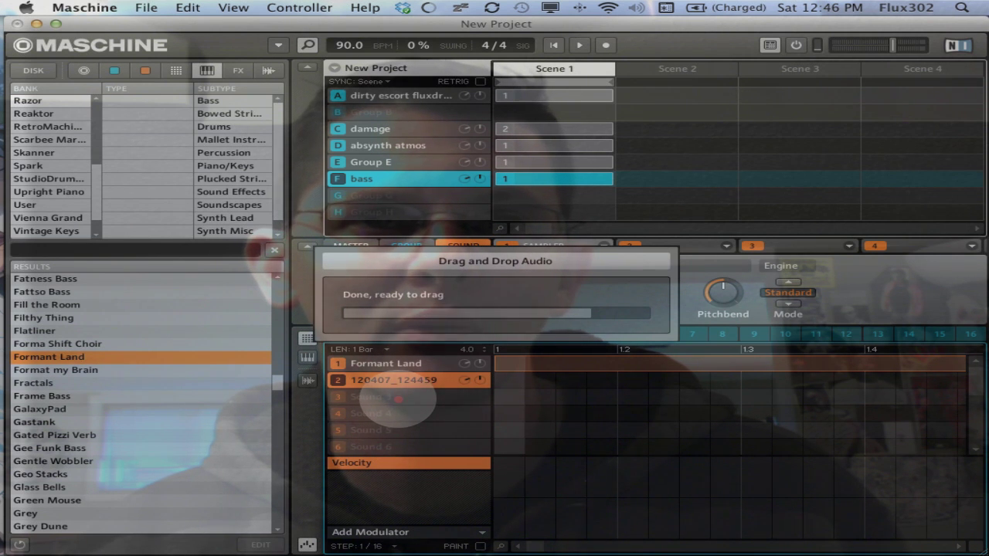
drag(403, 399, 403, 399)
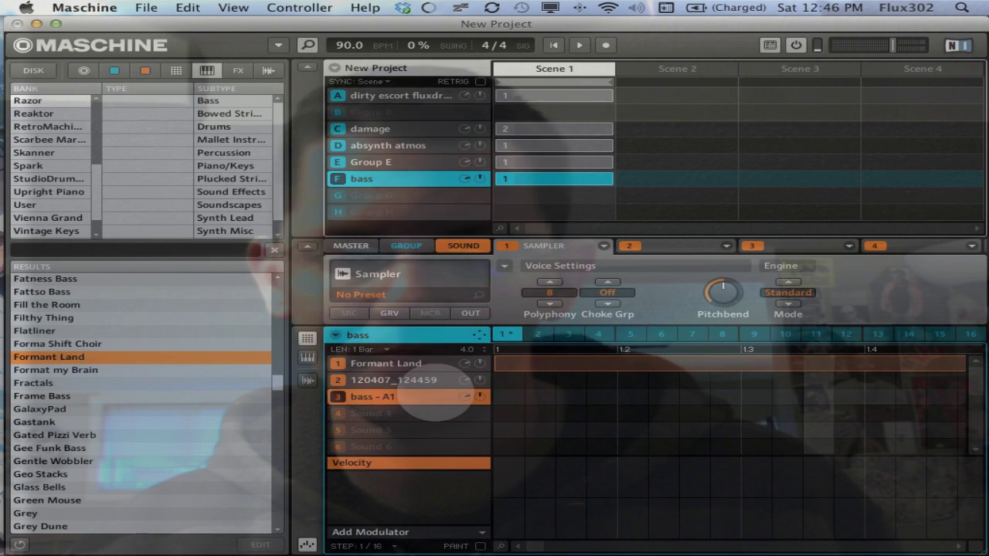
- Set the polyphony of the bass - A1 sound to 1
click(548, 293)
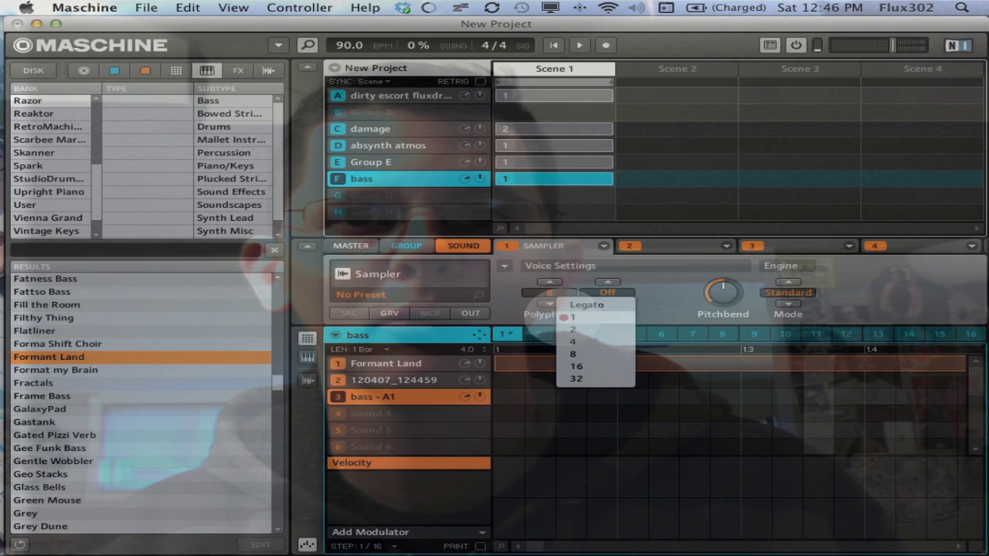
click(574, 317)
- Set the 120407_124459 sample's envelope type to Oneshot and assign bass - A1 to choke group 1
click(503, 266)
click(664, 288)
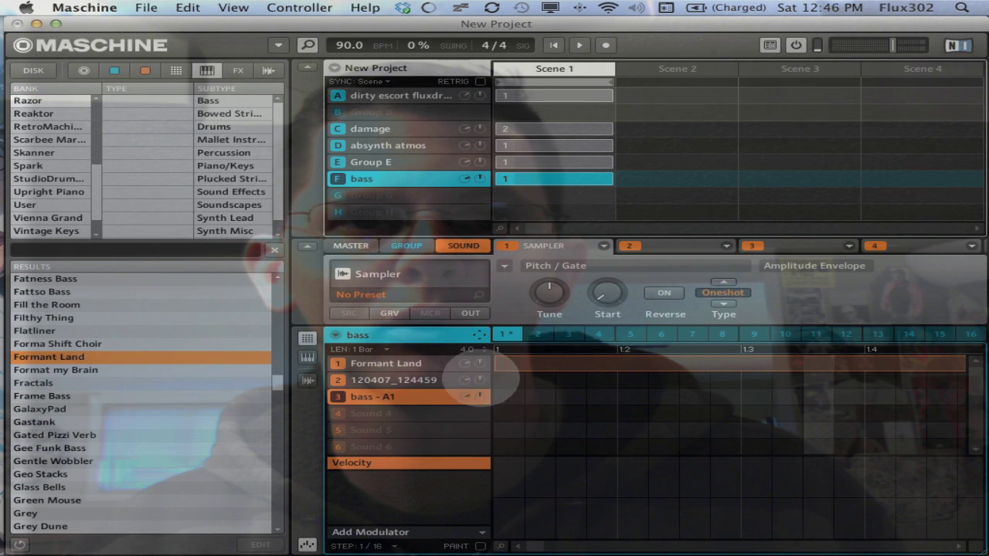
click(435, 379)
click(723, 292)
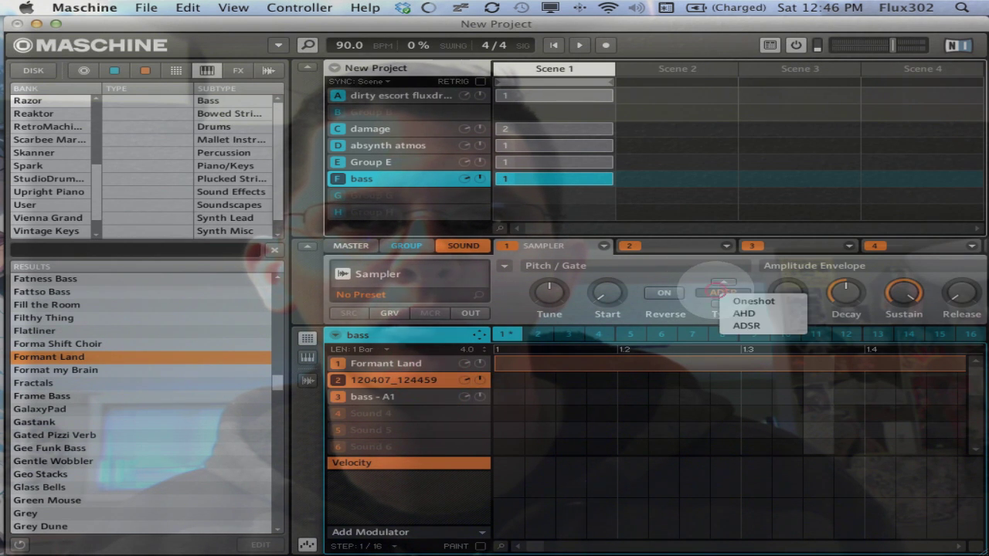
click(751, 301)
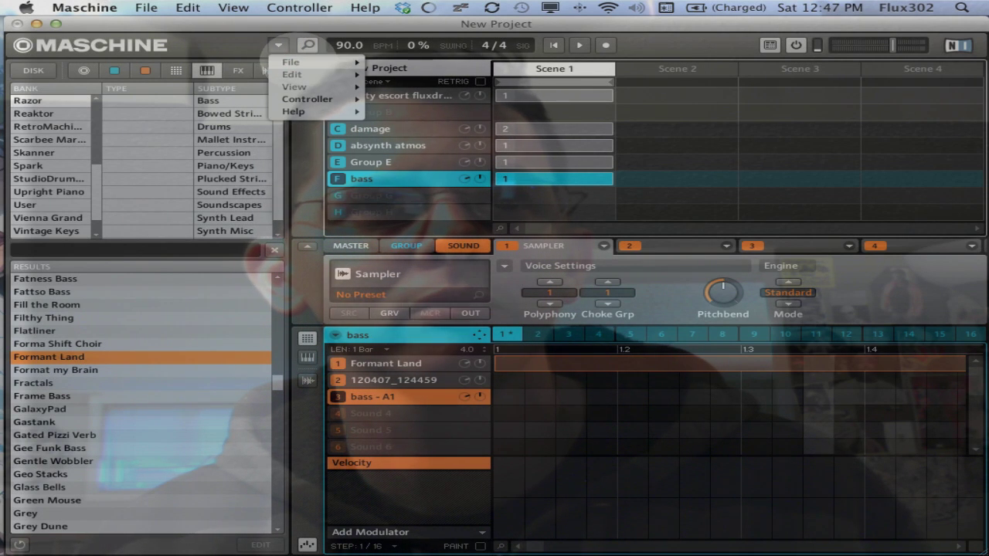
- Review the source, destination and format options for exporting the project's audio, and close the dialog without exporting
mouse_move(298, 64)
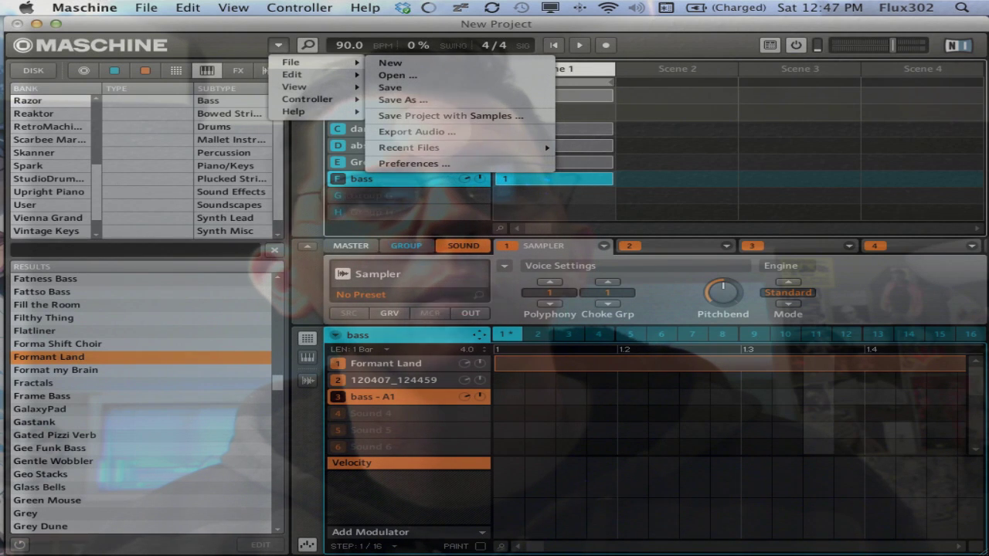
click(146, 8)
click(146, 8)
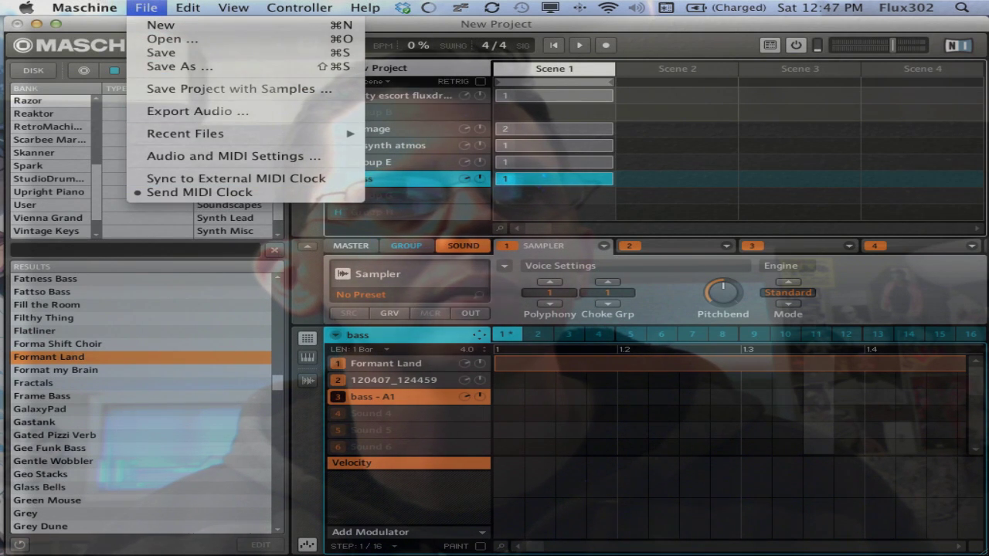
click(246, 112)
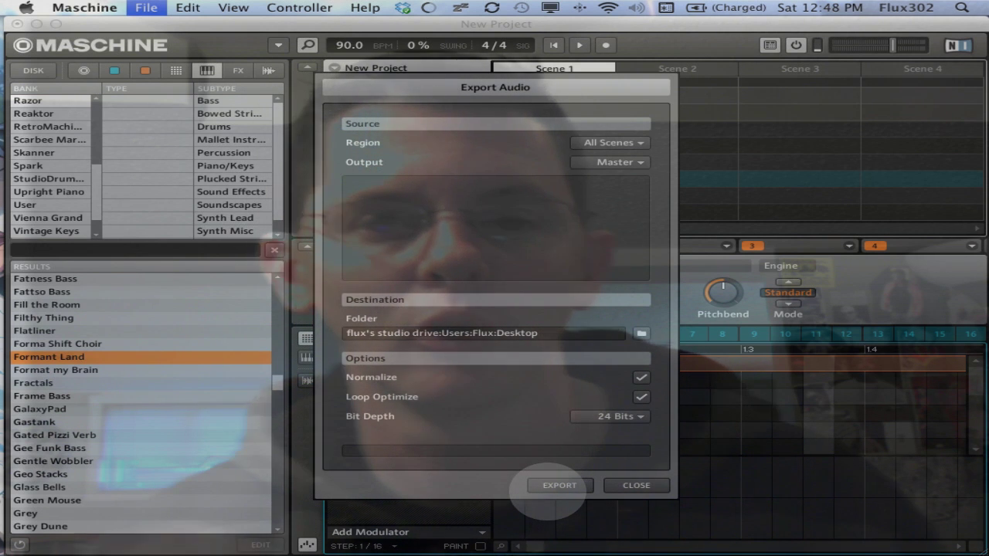
click(636, 485)
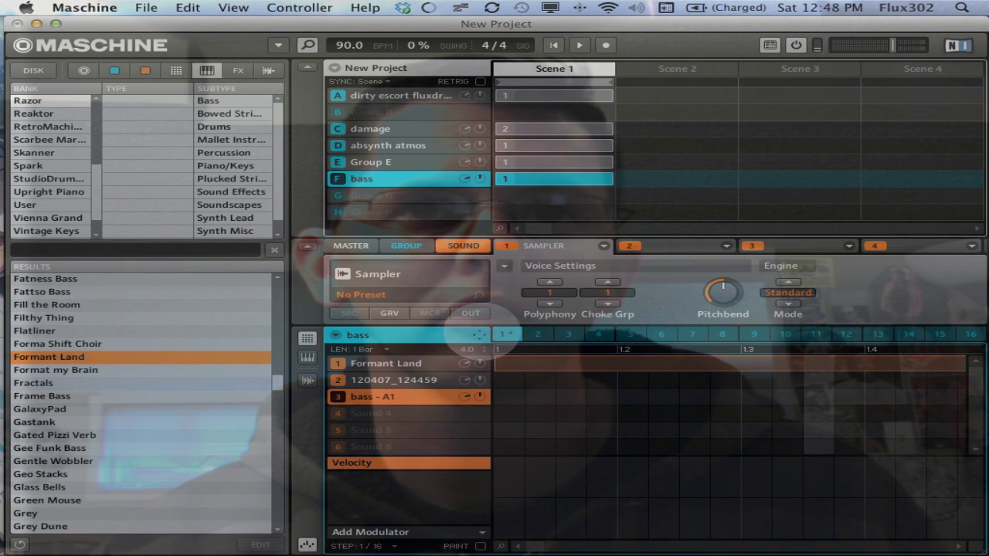
- Render the bass pattern's audio onto the third sound again and bypass the Reaktor module on Formant Land
drag(479, 335, 417, 365)
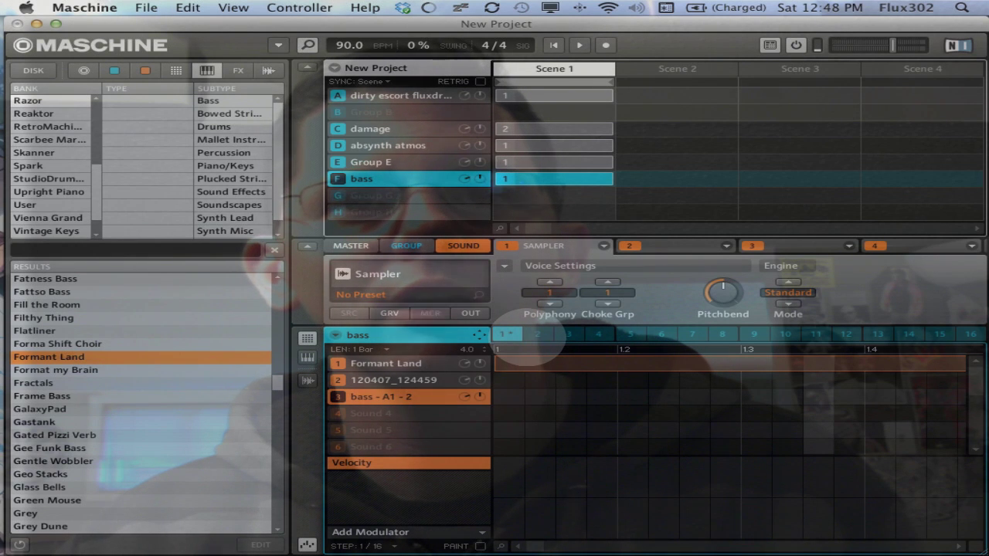
click(421, 366)
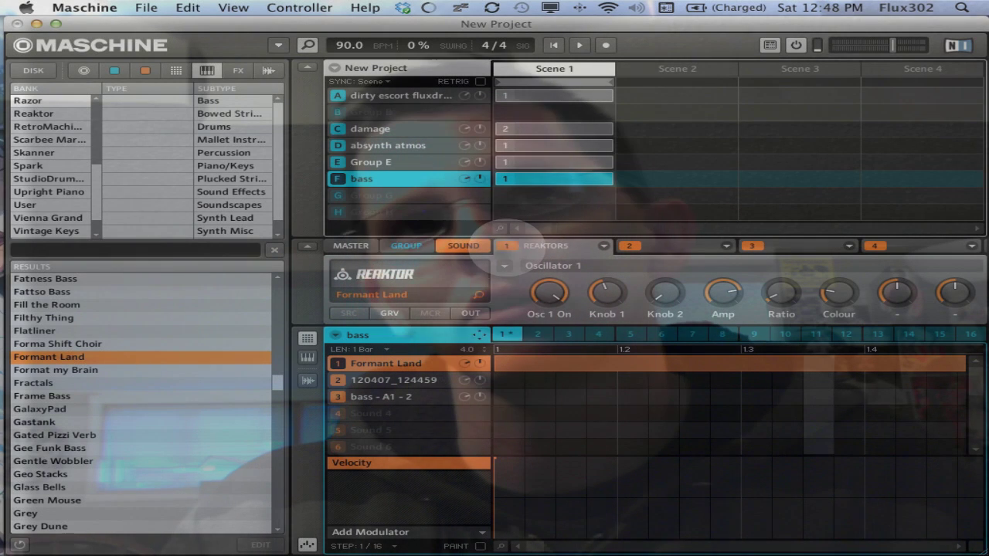
click(506, 246)
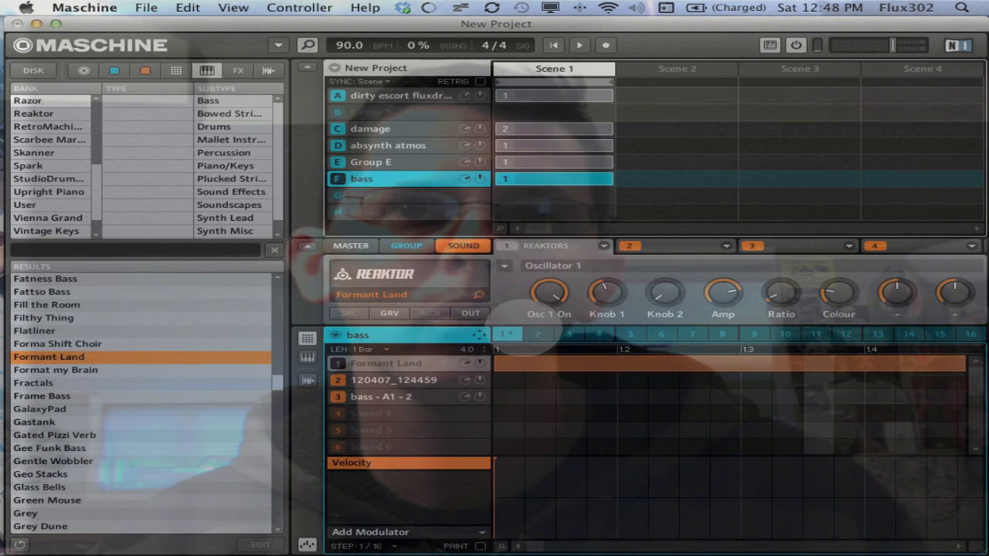
- Create pattern 2 in the bass group and add a bass - A1 - 2 note on its first step
click(532, 334)
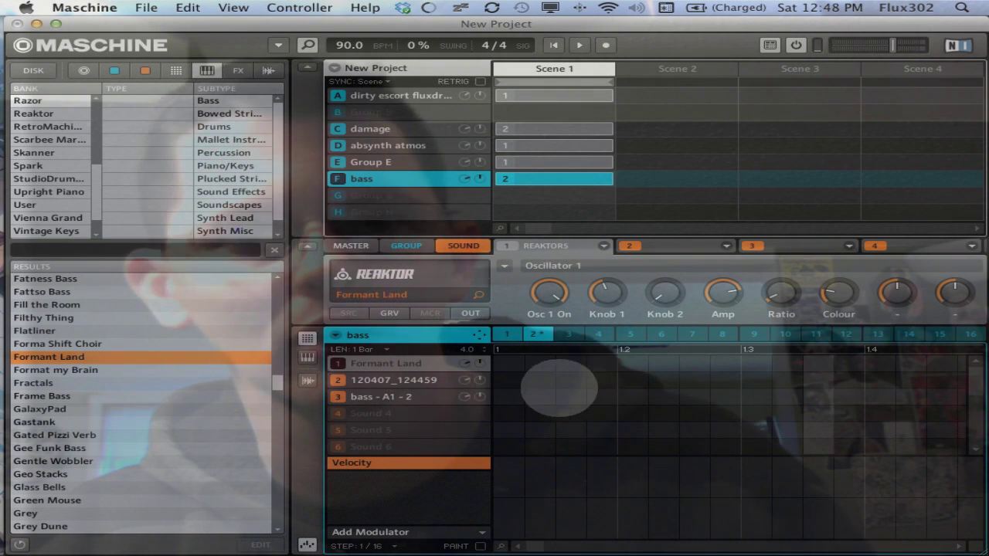
click(499, 398)
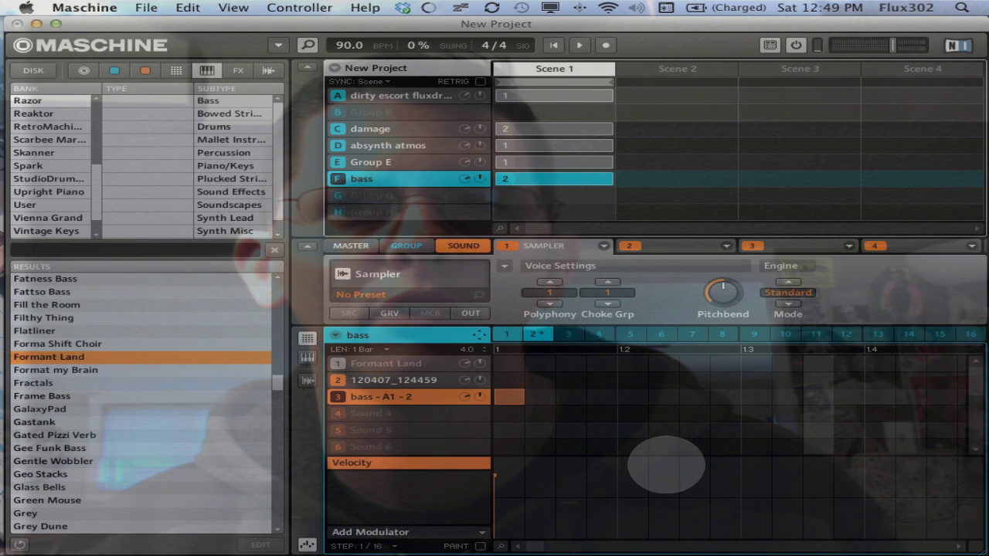
- Check the Pitch / Gate settings of bass - A1 - 2, compare it with the Formant Land sound, and play the scene
click(503, 266)
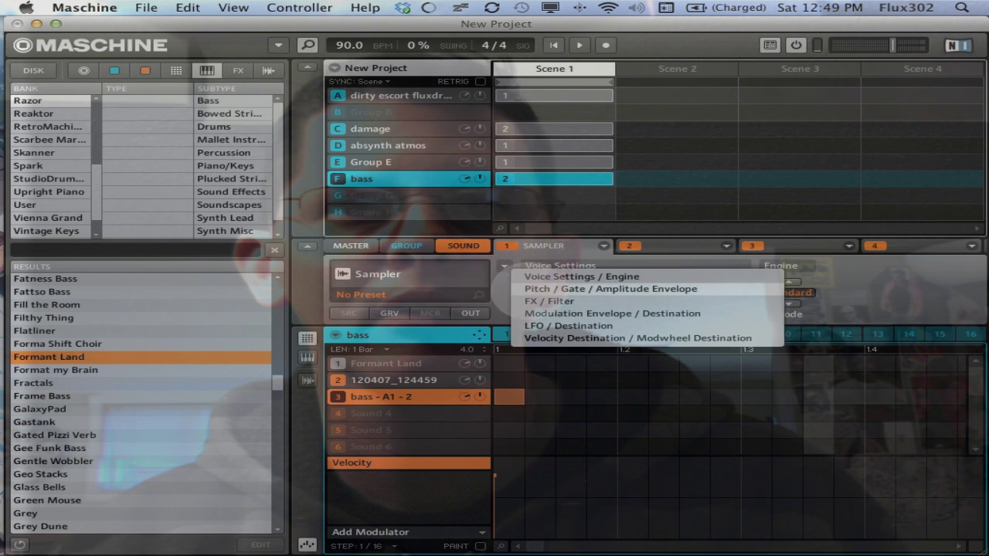
click(672, 283)
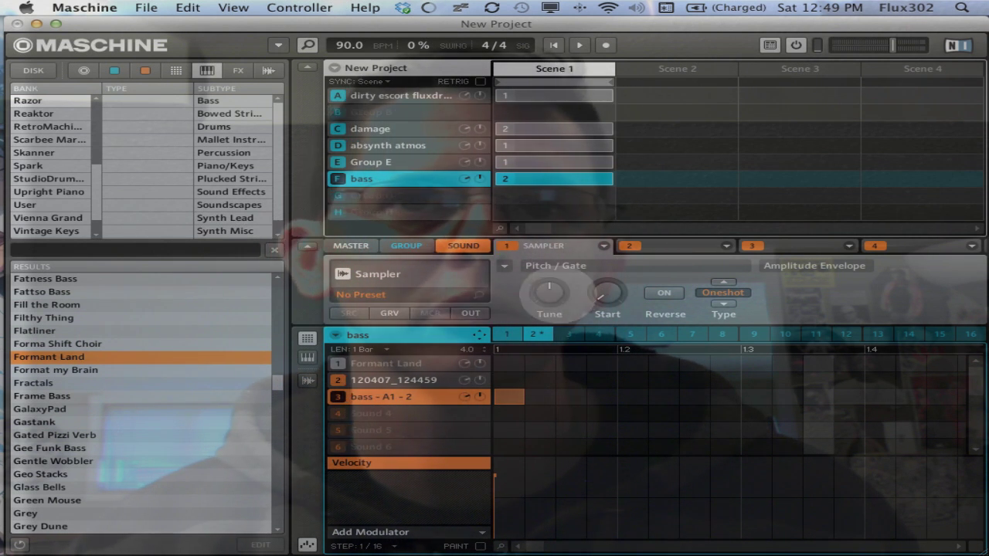
click(407, 363)
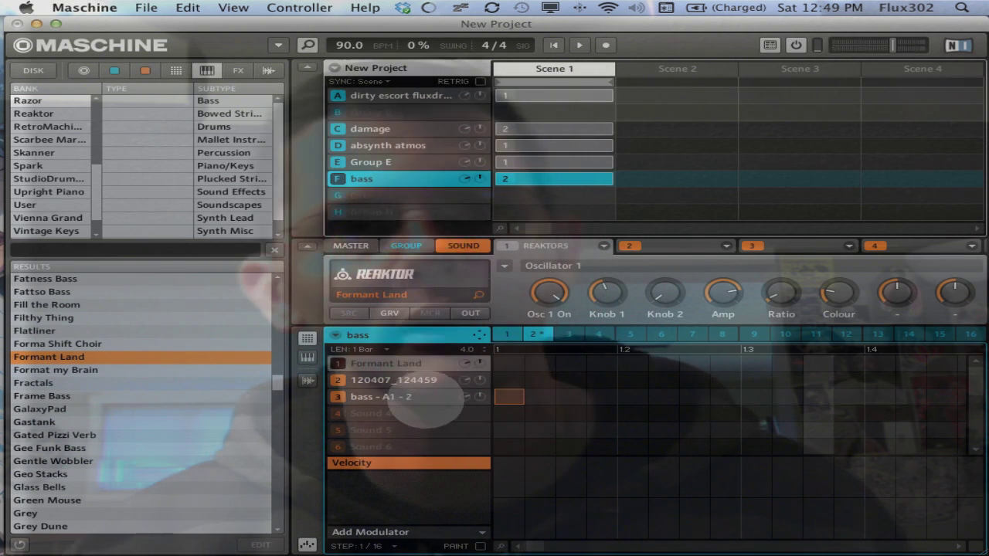
click(418, 402)
key(space)
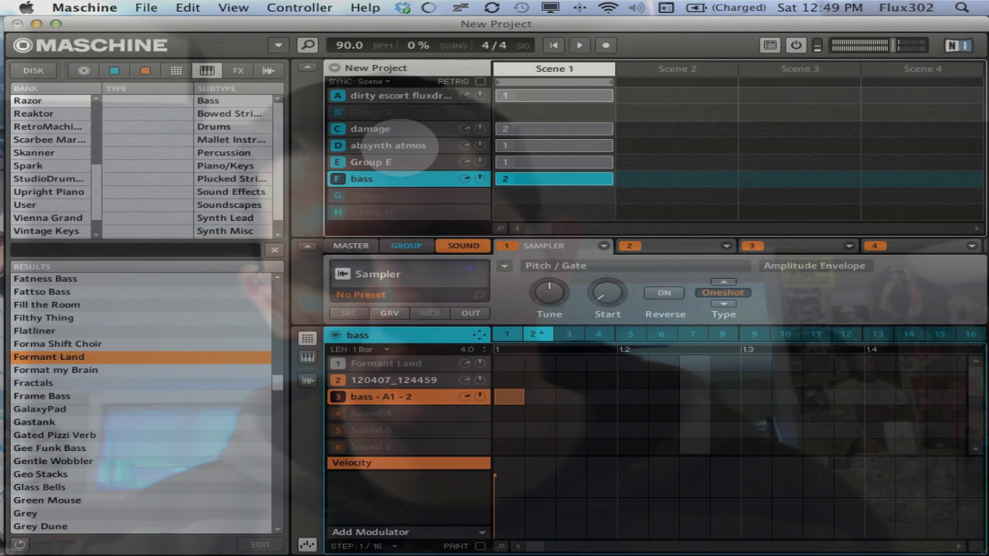
- Render the damage group's pattern 2 audio onto its second sound and bypass the Kontakt module on the first sound
click(371, 128)
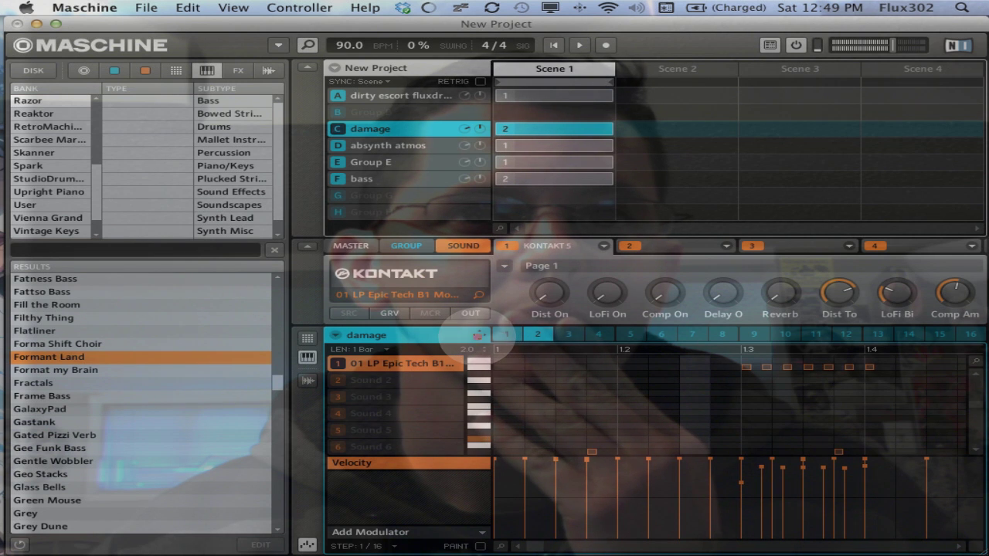
drag(477, 334, 407, 383)
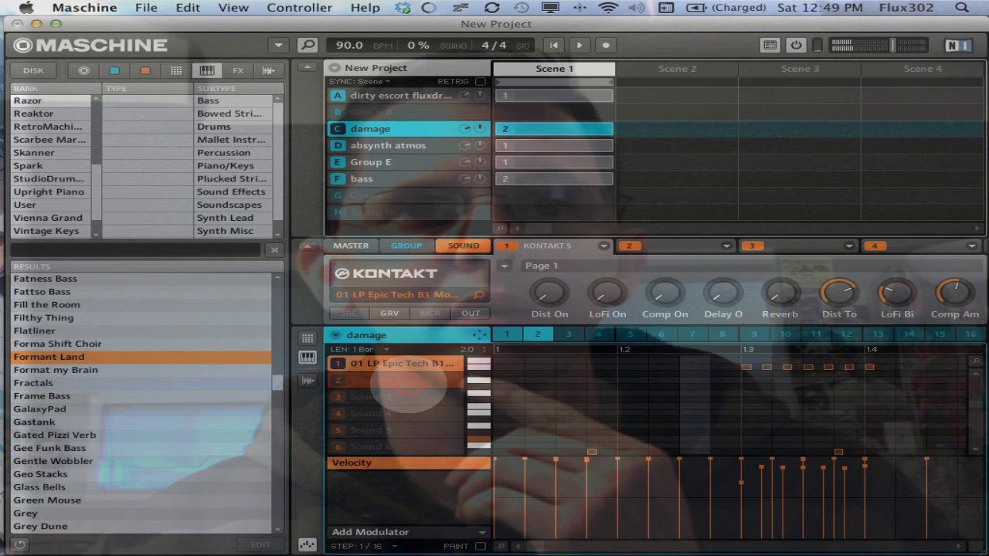
drag(407, 384, 407, 382)
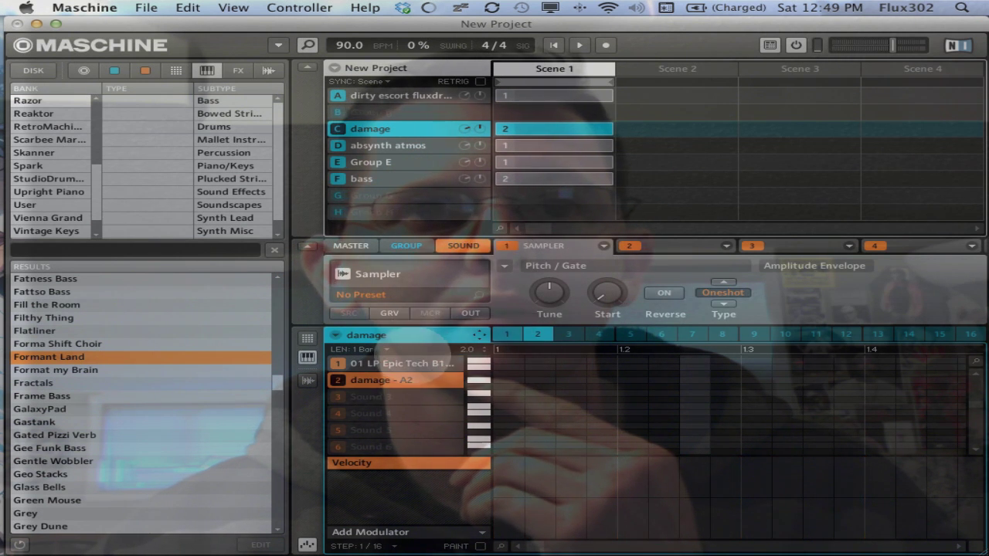
click(411, 364)
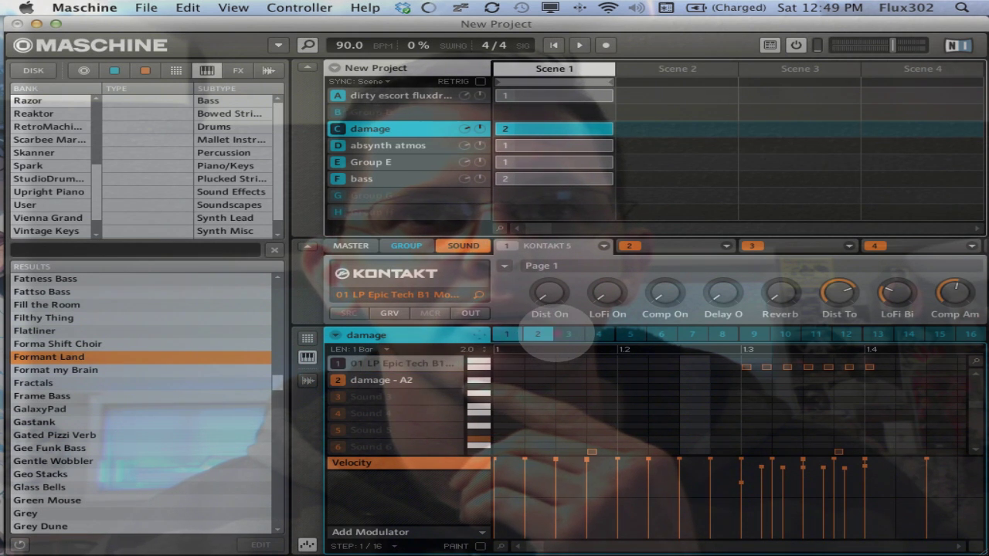
- Create a two-bar pattern 3 in the damage group with a damage - A2 note on its first step, and set the sample's polyphony to 1
click(566, 334)
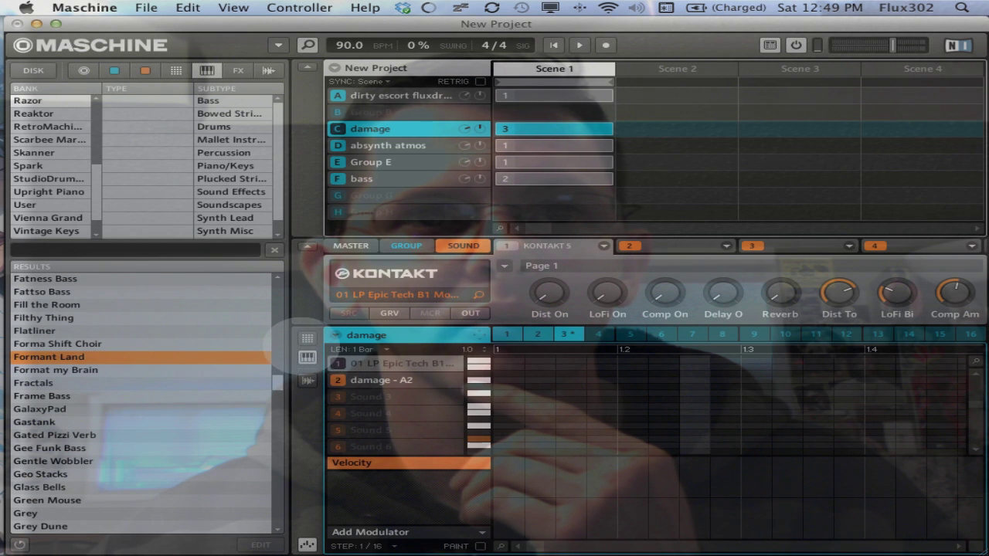
click(486, 381)
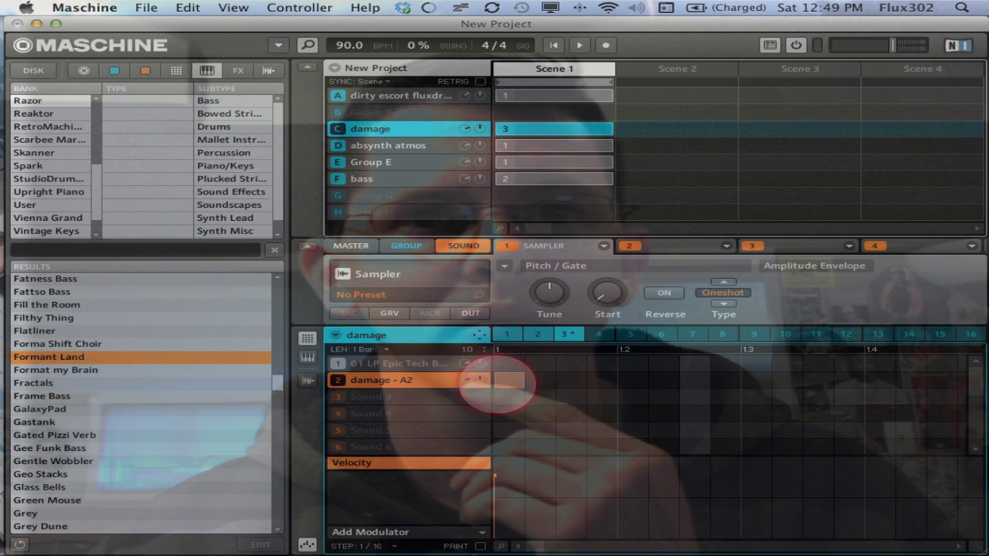
click(502, 265)
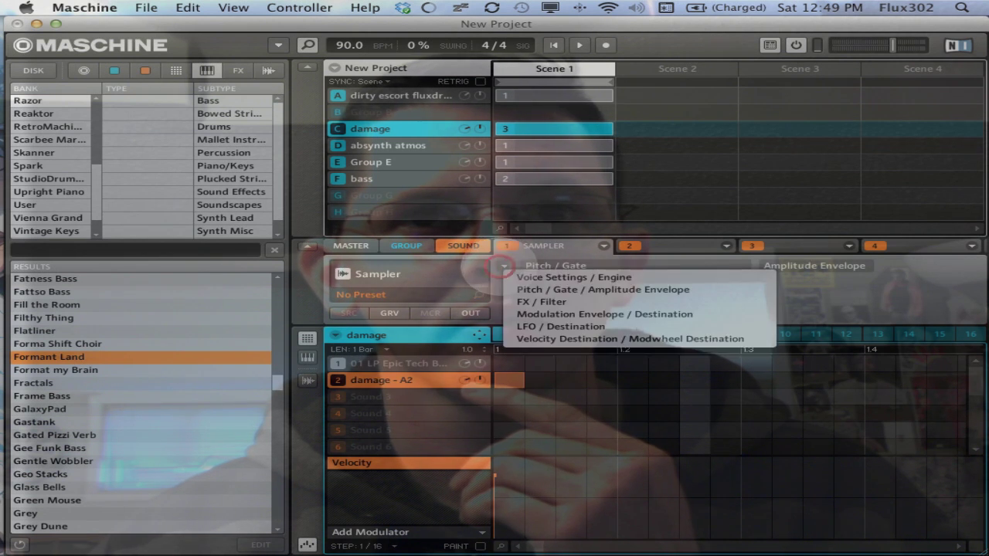
click(522, 277)
click(549, 292)
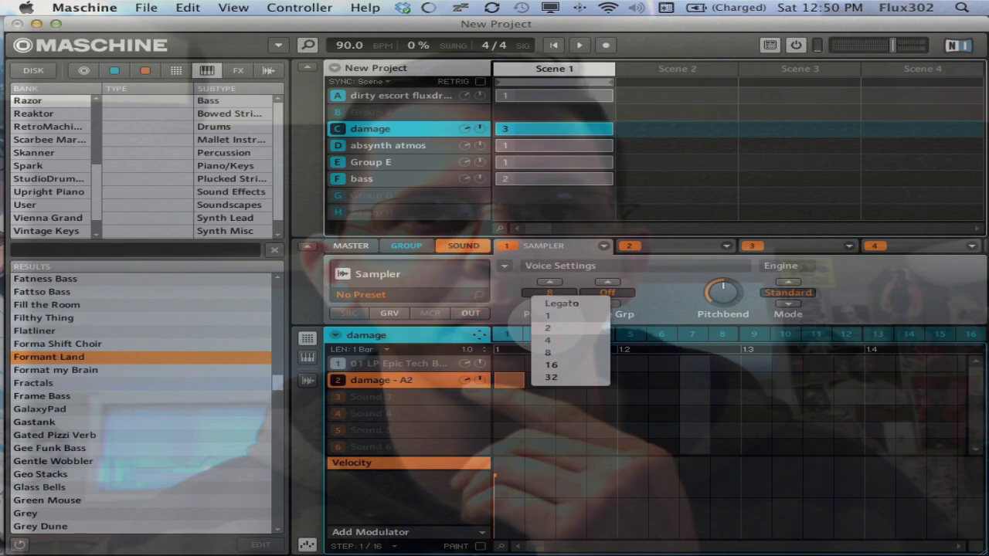
click(547, 315)
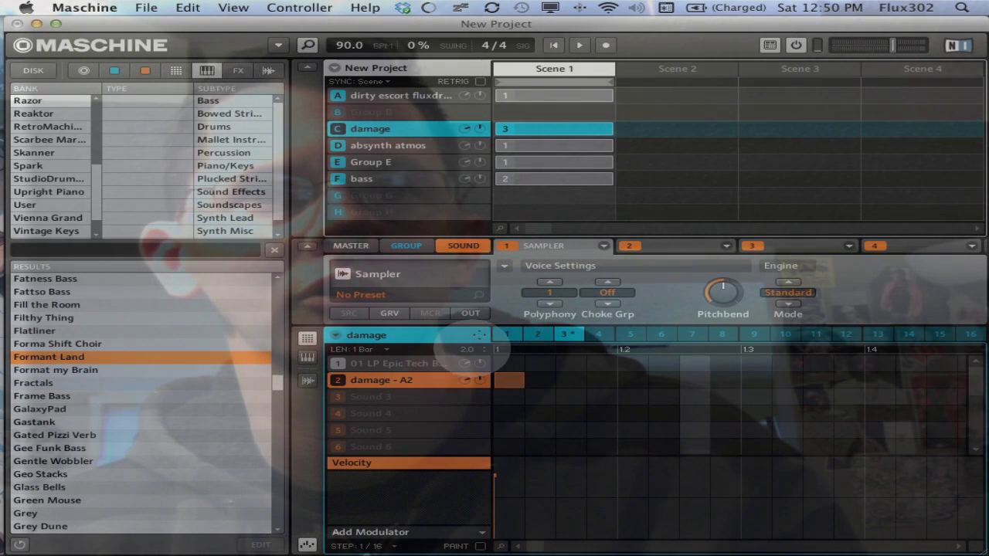
- Compare the damage group's original pattern 2 with the resampled pattern 3, and leave pattern 3 active
click(433, 363)
click(435, 379)
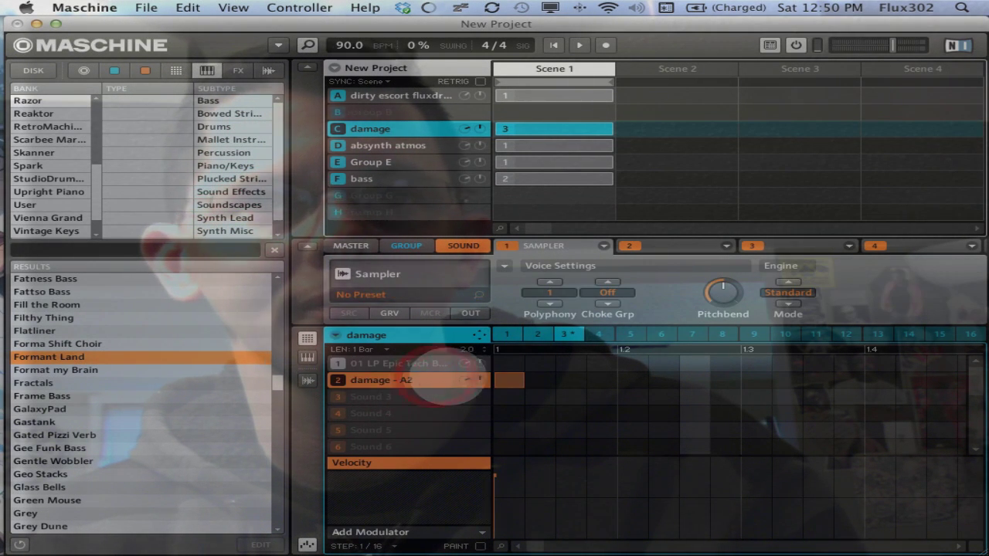
click(536, 335)
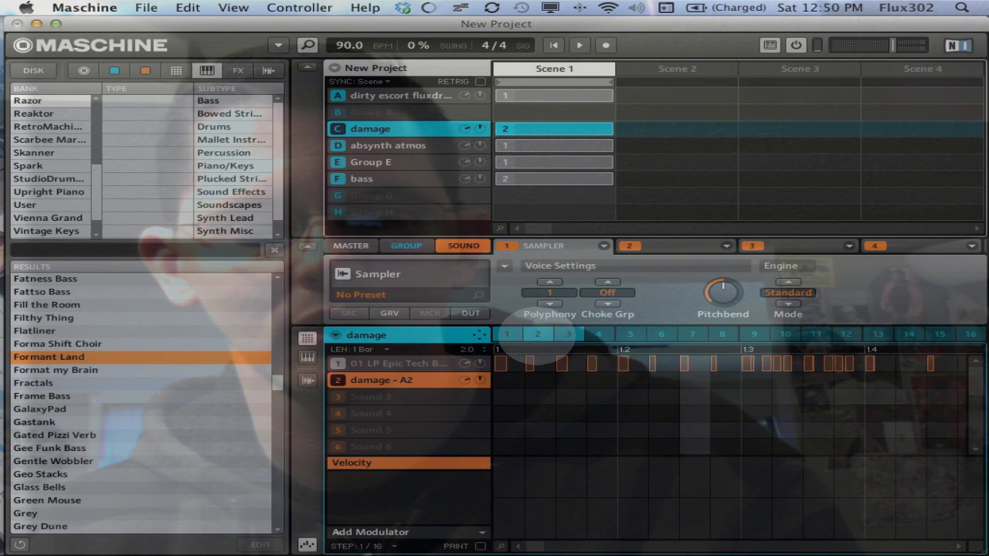
click(568, 334)
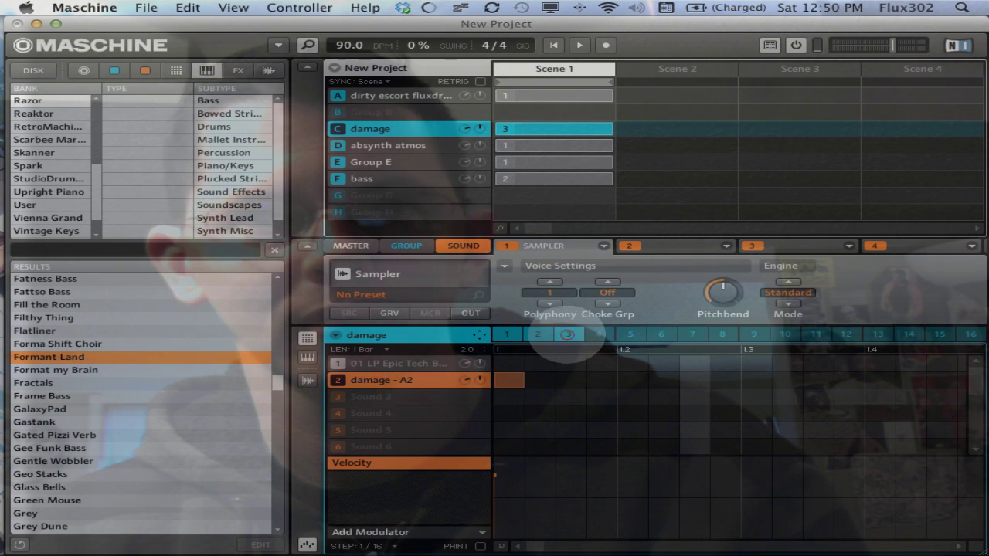
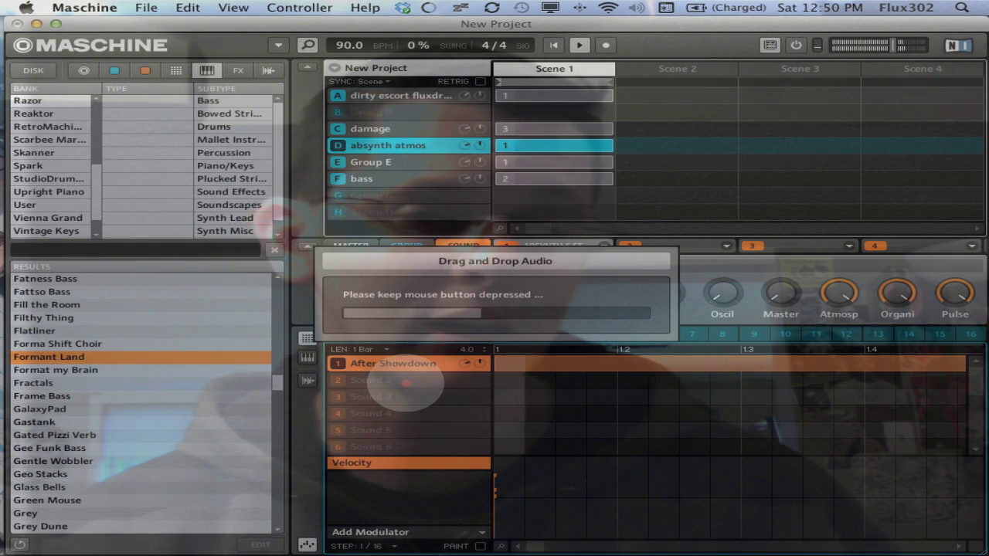
- Render the absynth atmos pattern's audio onto the second sound, lower its polyphony, and display its Pitch / Gate / Amplitude Envelope settings
drag(406, 383, 410, 381)
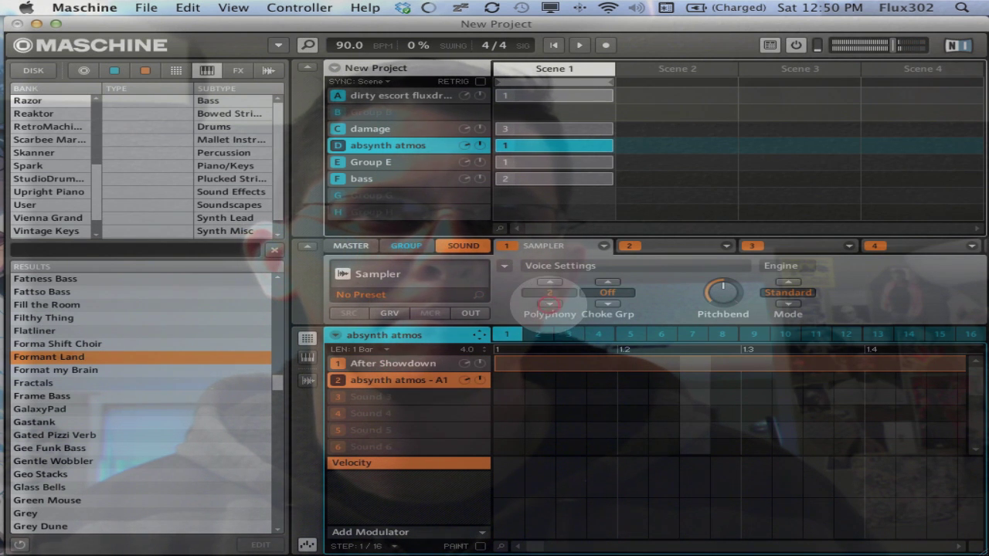
click(503, 265)
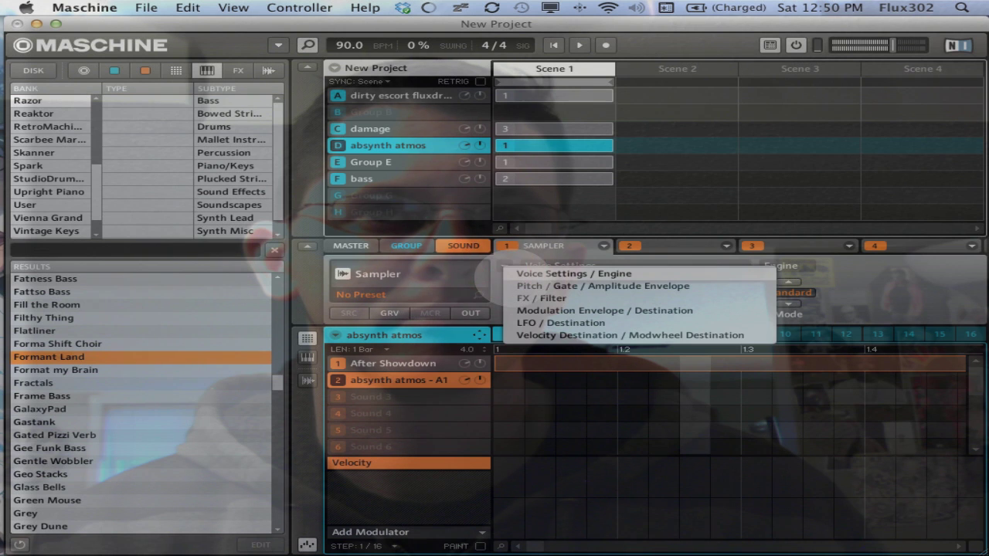
click(514, 275)
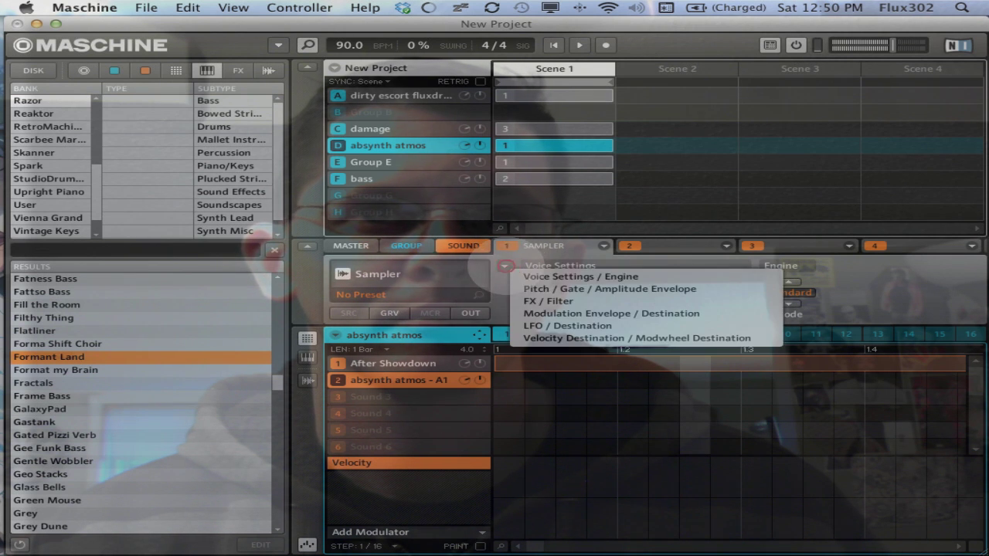
click(503, 265)
click(526, 288)
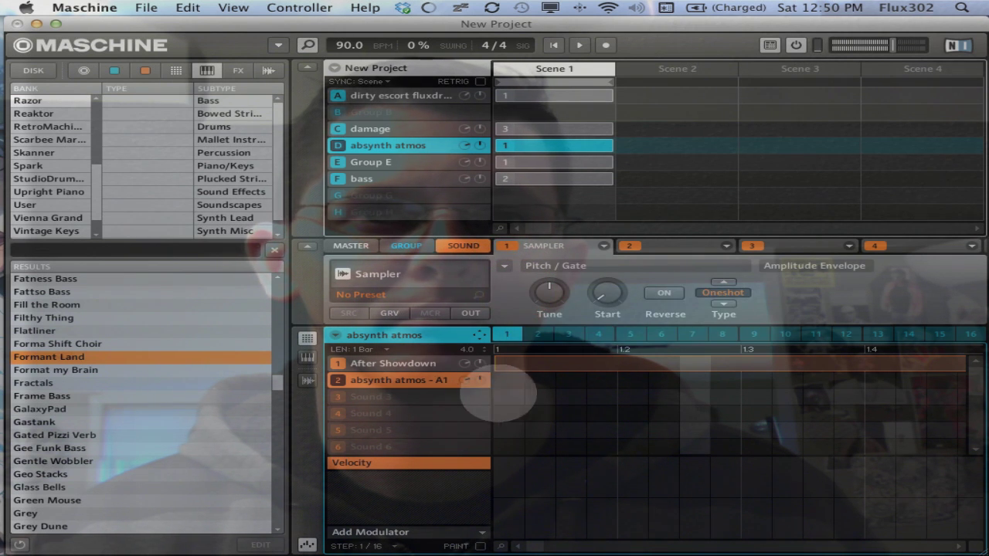
- Create pattern 2 with an absynth atmos - A1 note on its first step and bypass the Absynth module on After Showdown
click(533, 334)
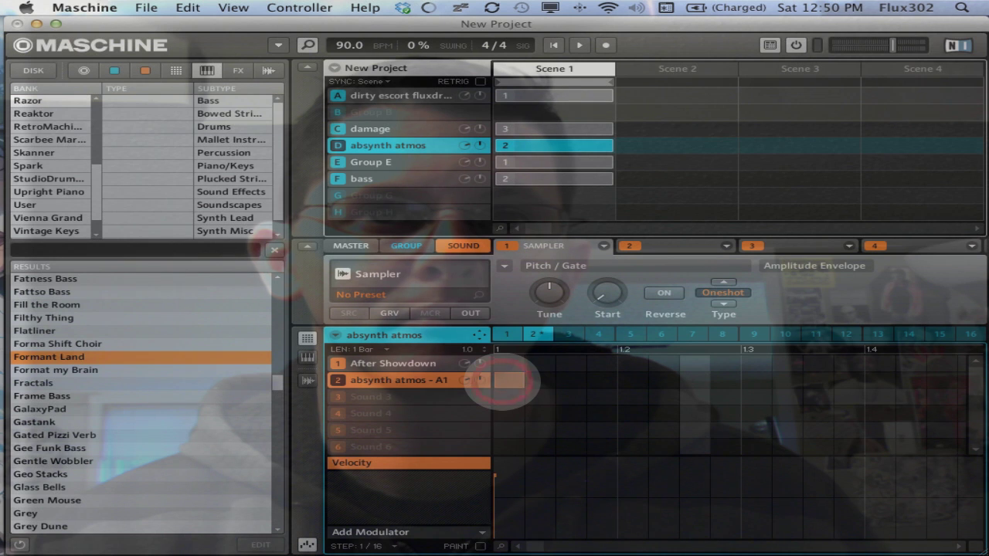
click(475, 363)
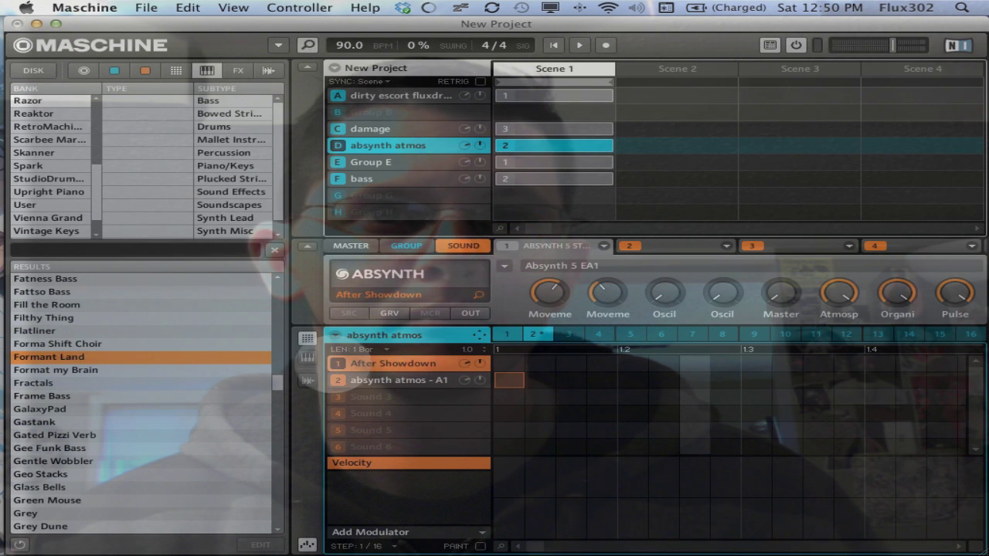
click(385, 380)
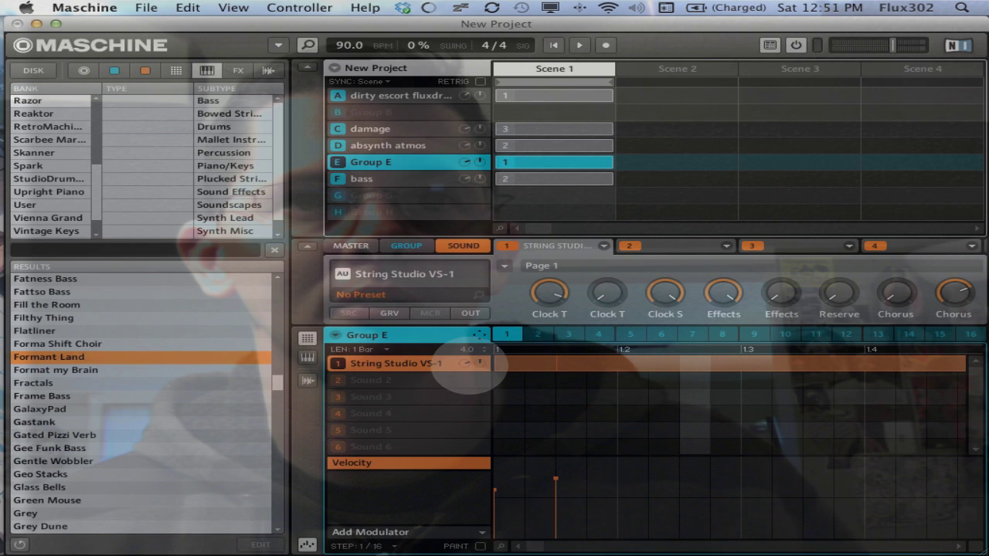
- Render Group E's pattern audio onto the second sound and bypass the String Studio VS-1 plugin on the first sound
drag(479, 334, 441, 381)
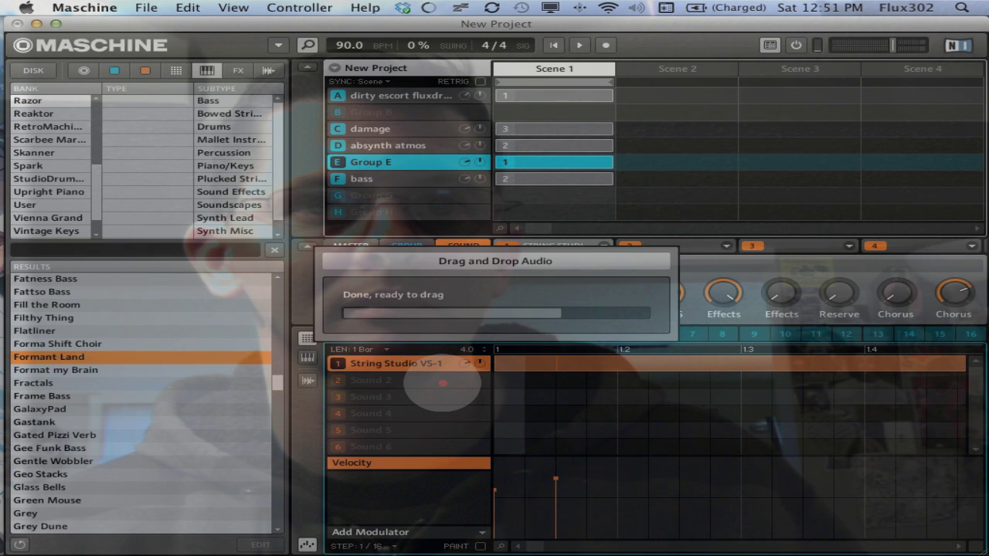
drag(442, 383, 442, 383)
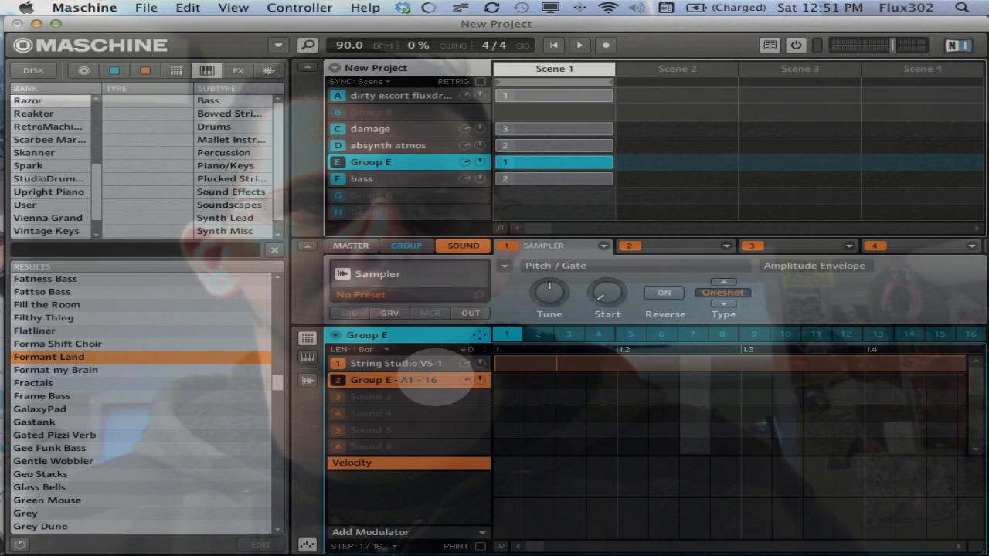
click(410, 363)
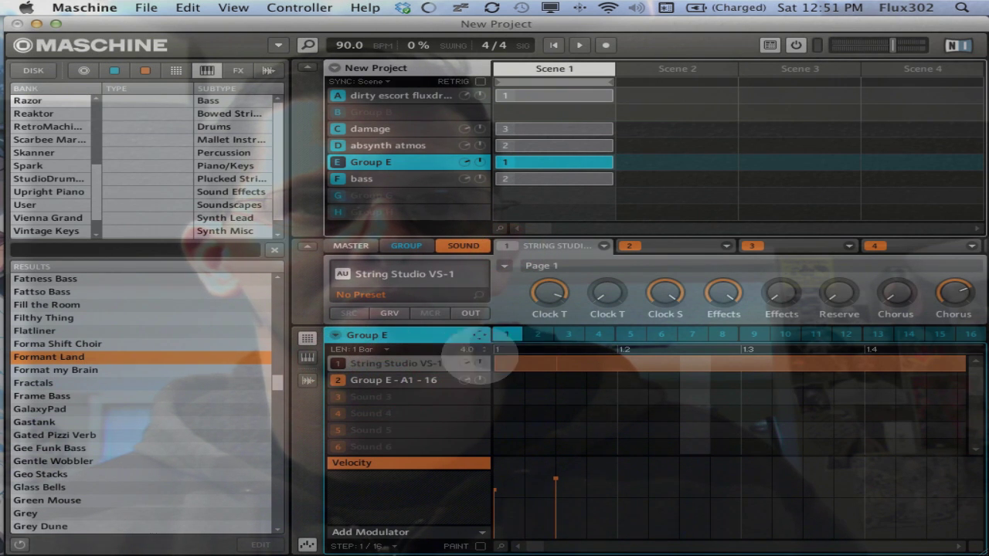
click(417, 380)
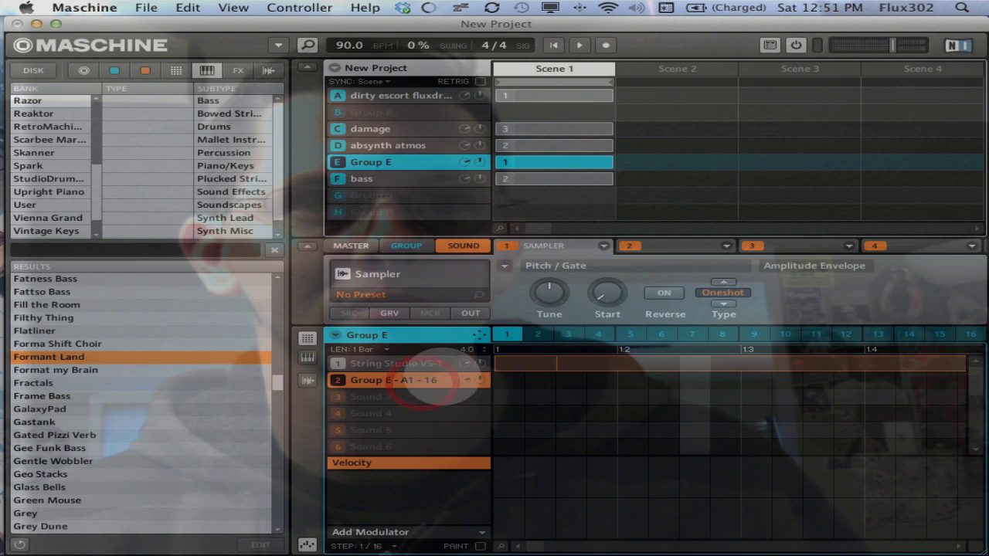
- Create pattern 2 in Group E with a sample note on its first step, and set the sample's polyphony to 1
click(533, 334)
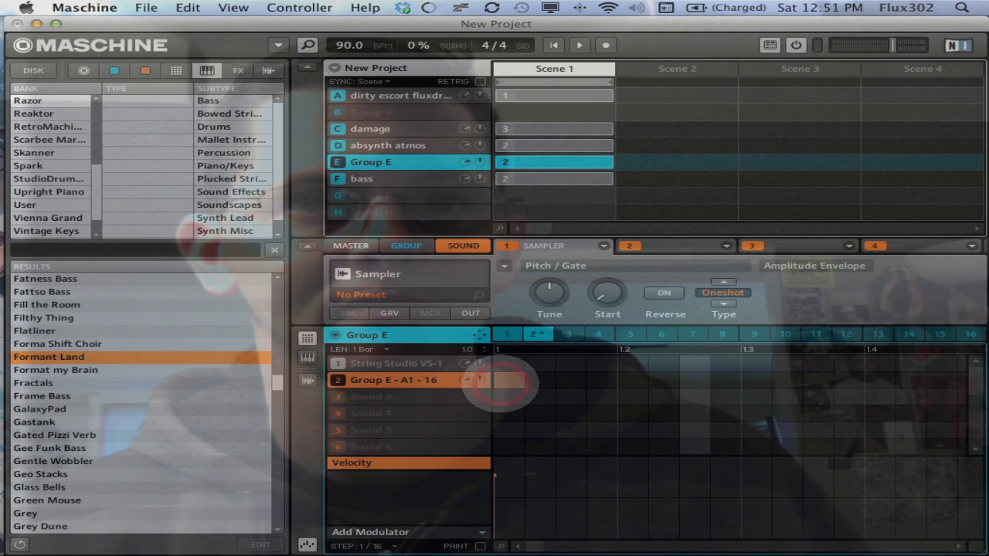
click(503, 266)
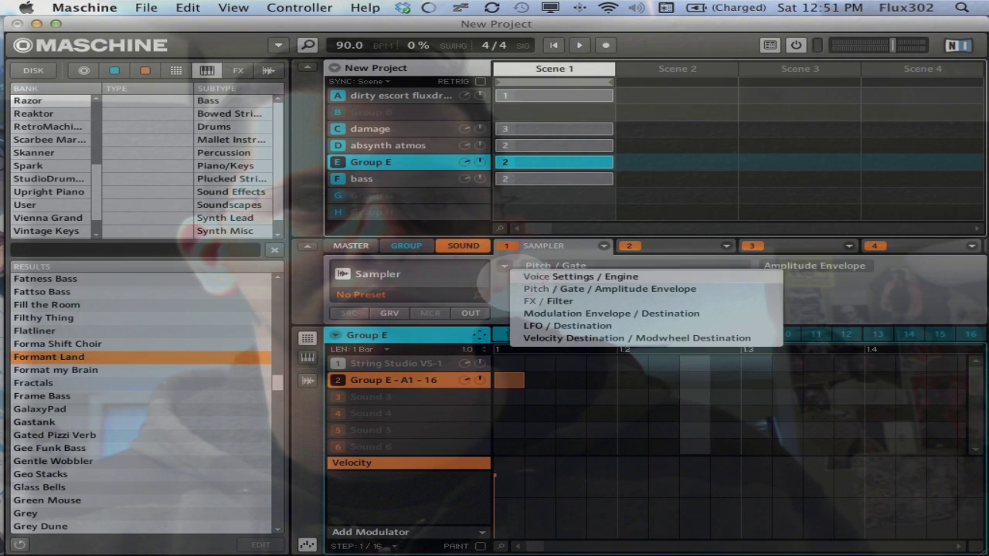
click(513, 276)
click(550, 294)
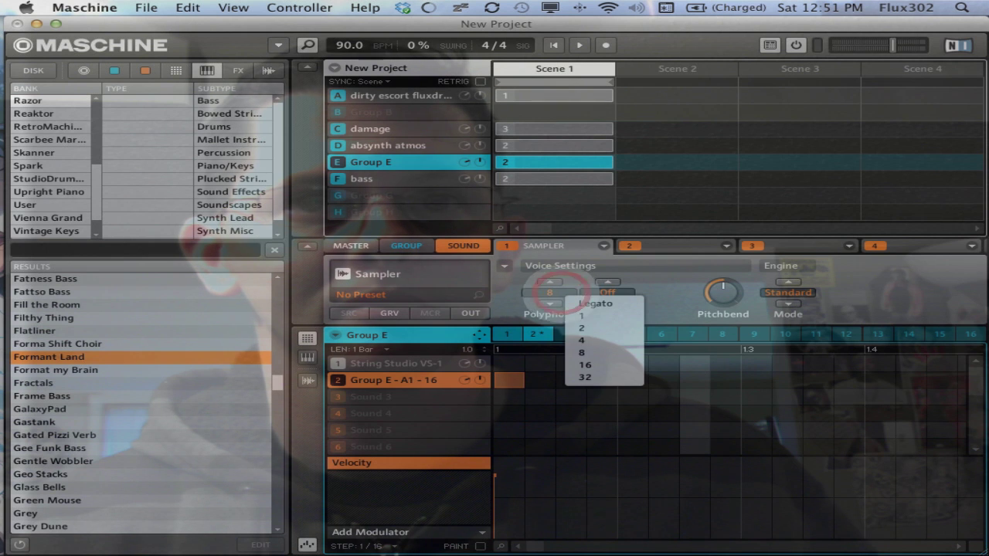
click(581, 315)
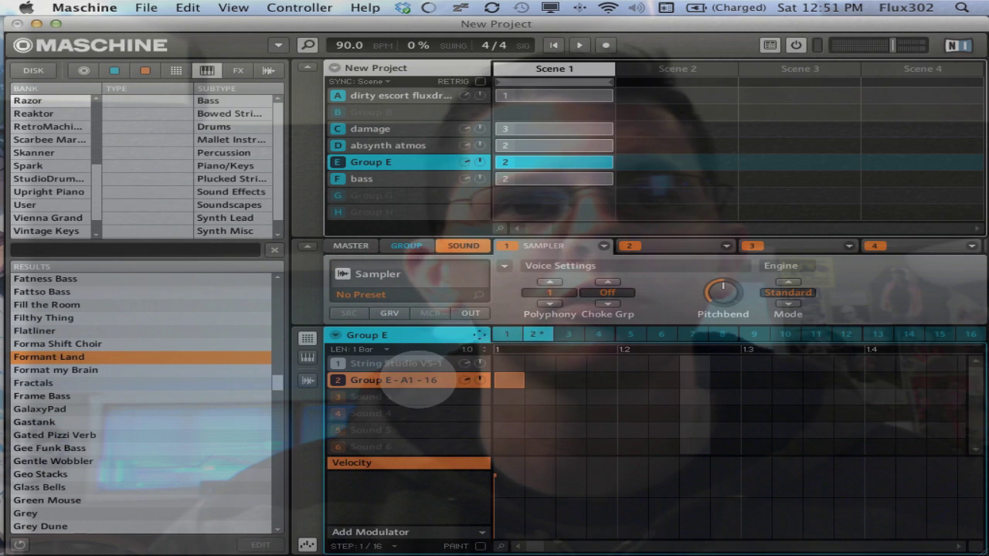
- Set the length of Group E's pattern 2 to 4 bars and play the resampled scene
click(408, 361)
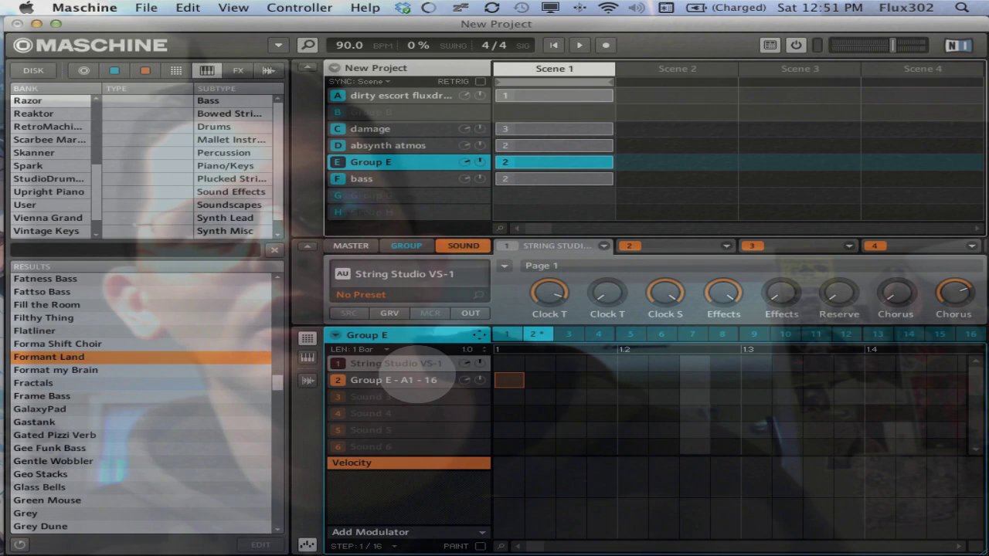
click(438, 382)
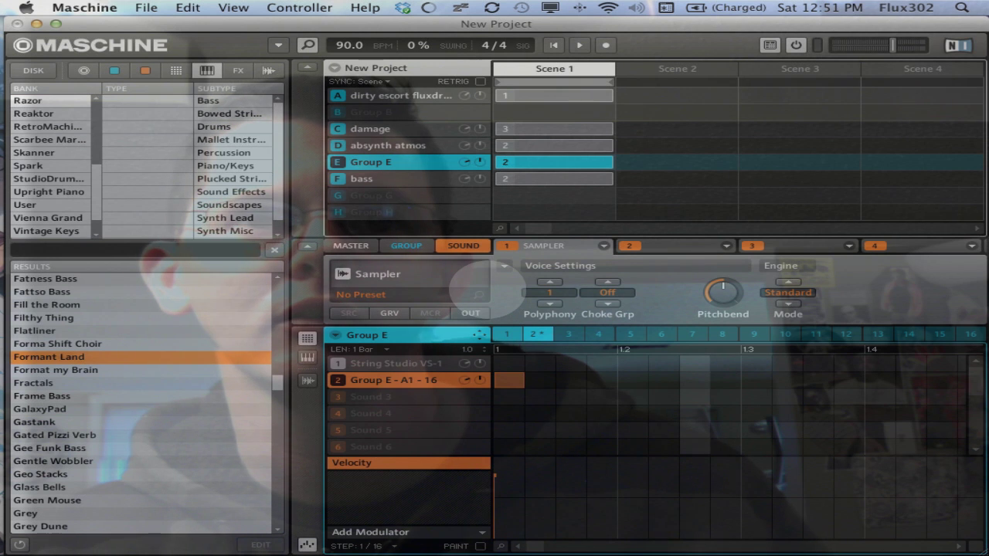
key(space)
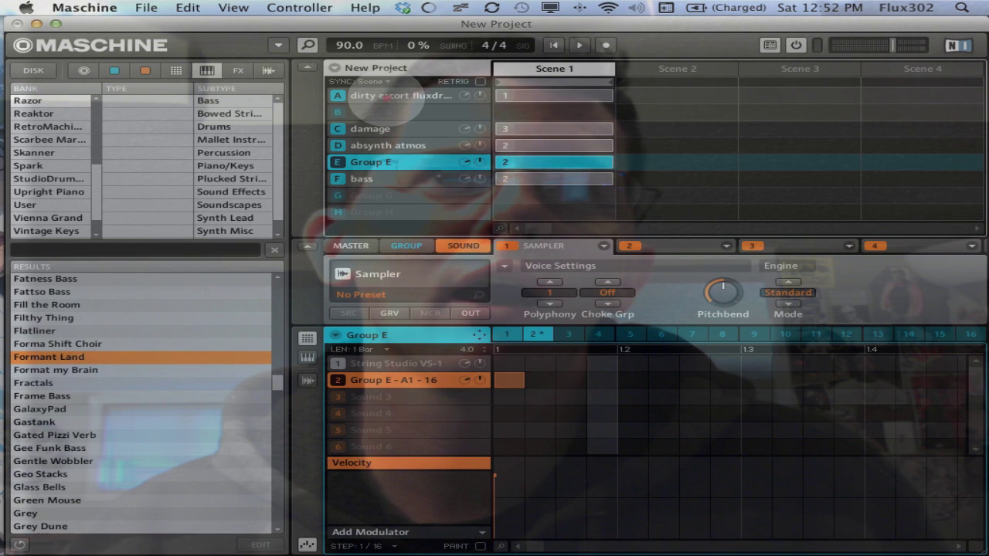
- Display the group-level output settings of dirty escort fluxdrums
click(384, 96)
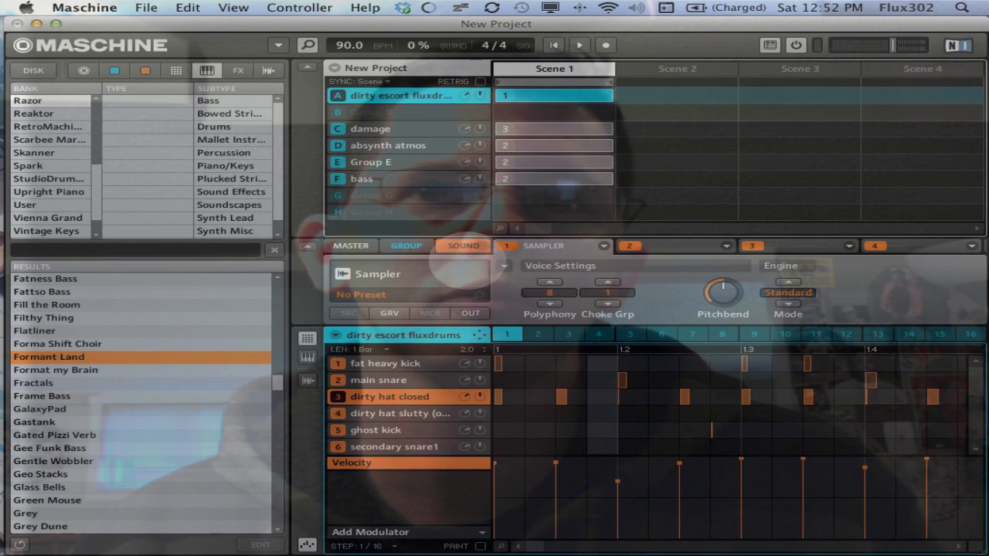
click(405, 245)
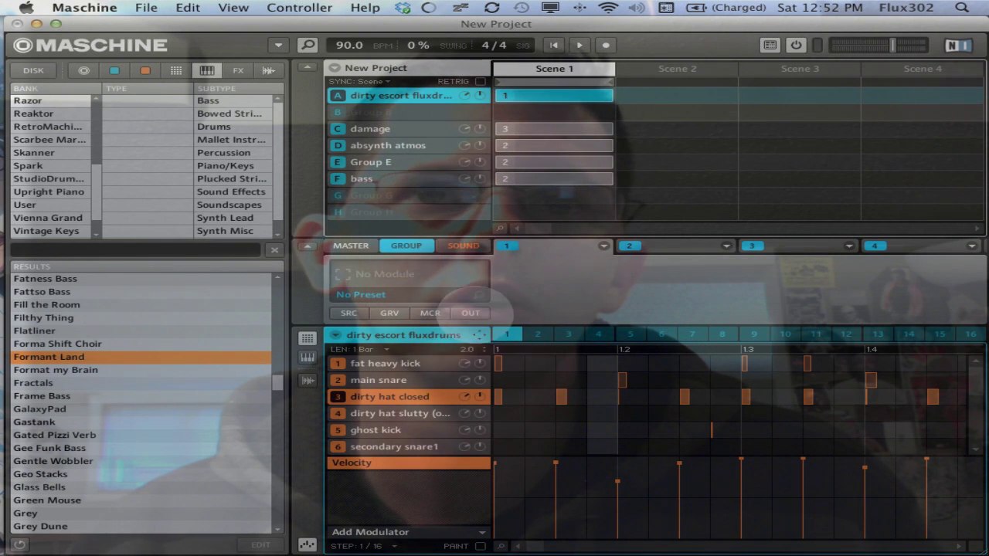
click(470, 313)
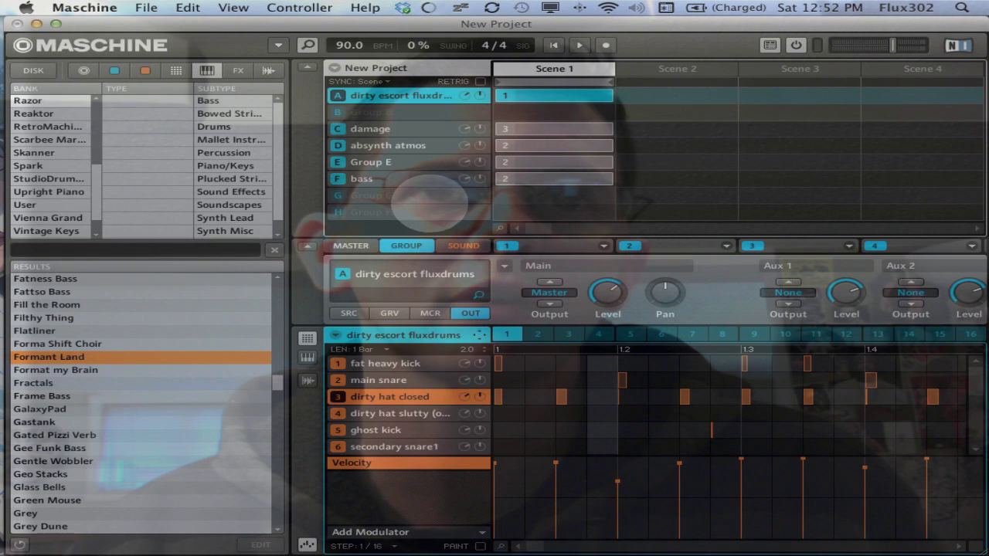
- Load the Solid Dynamics Parallel Drums effect preset onto the first sound of Group G
click(427, 197)
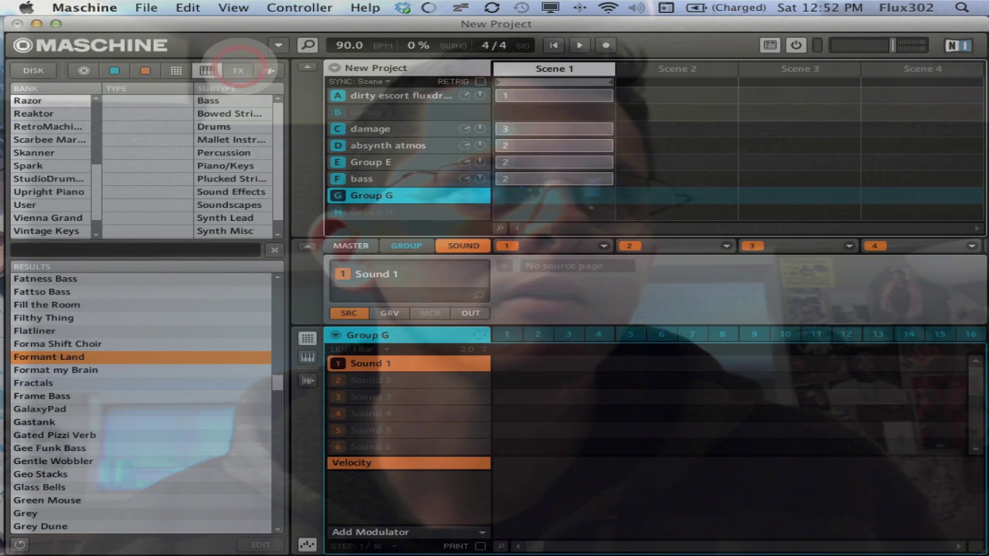
click(238, 70)
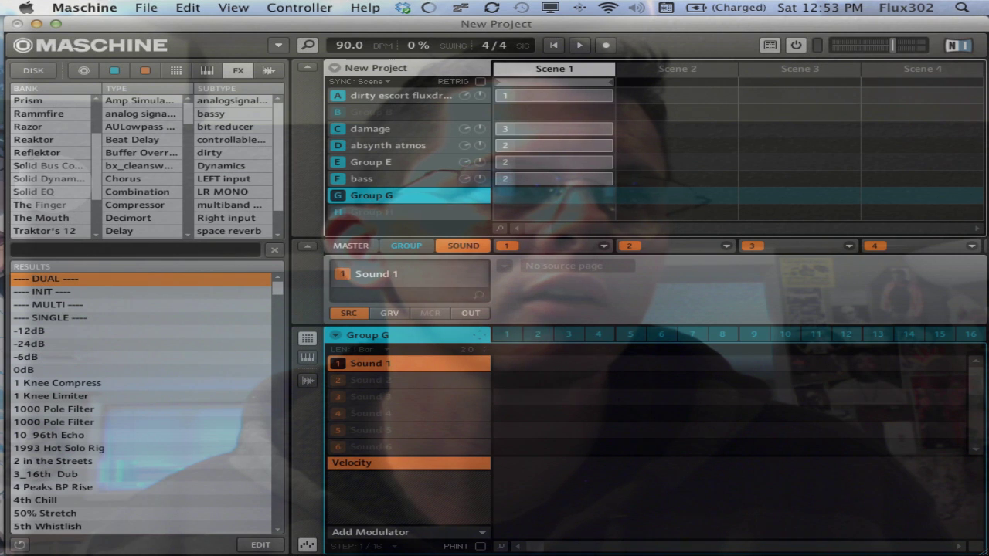
click(48, 178)
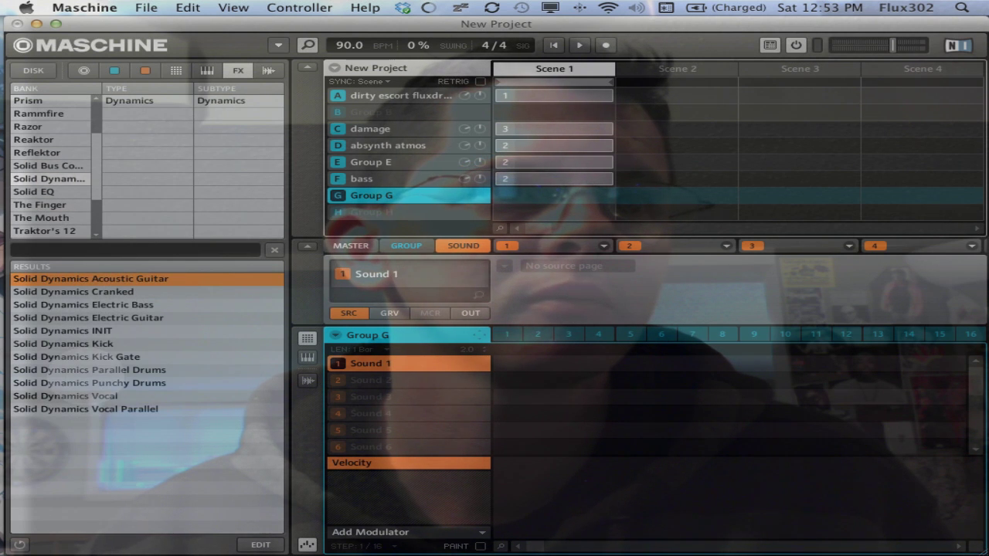
click(120, 370)
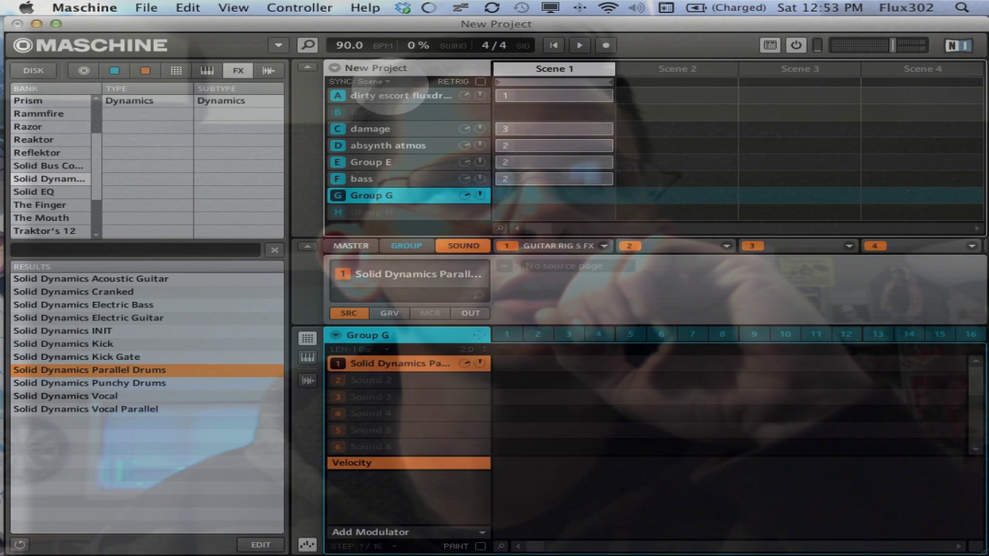
- Route the Aux 1 output of dirty escort fluxdrums to Group G's Solid Dynamics sound and lower the Aux 1 level
click(398, 95)
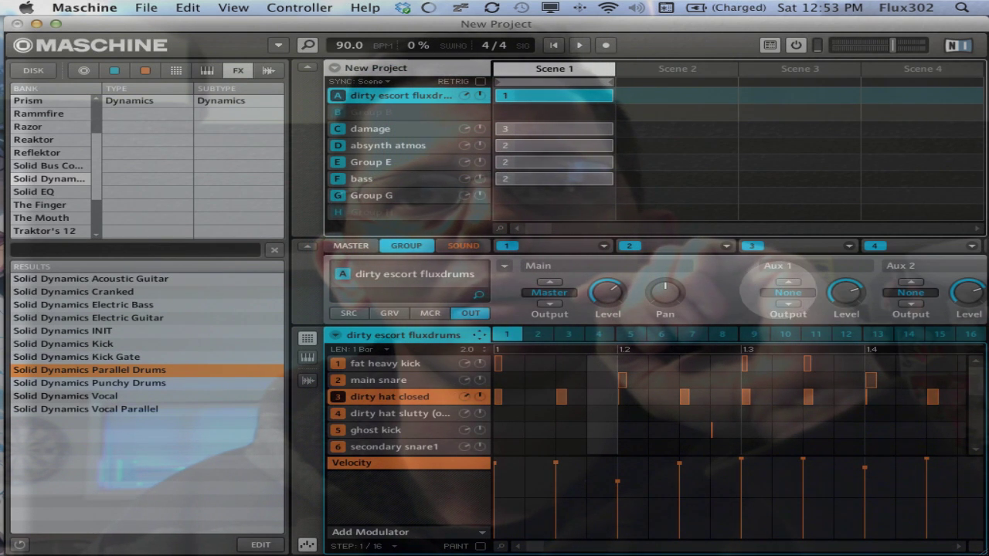
click(788, 292)
click(792, 336)
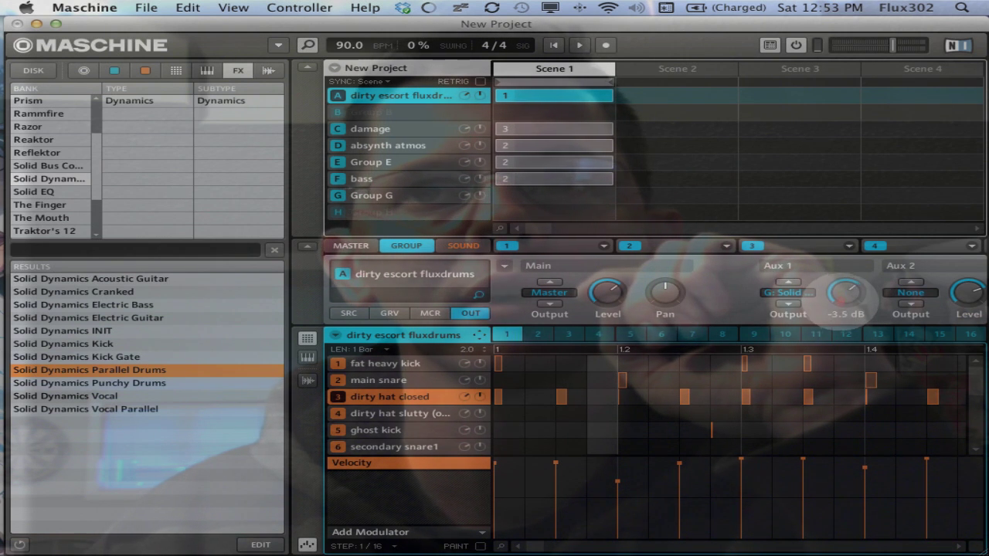
click(844, 306)
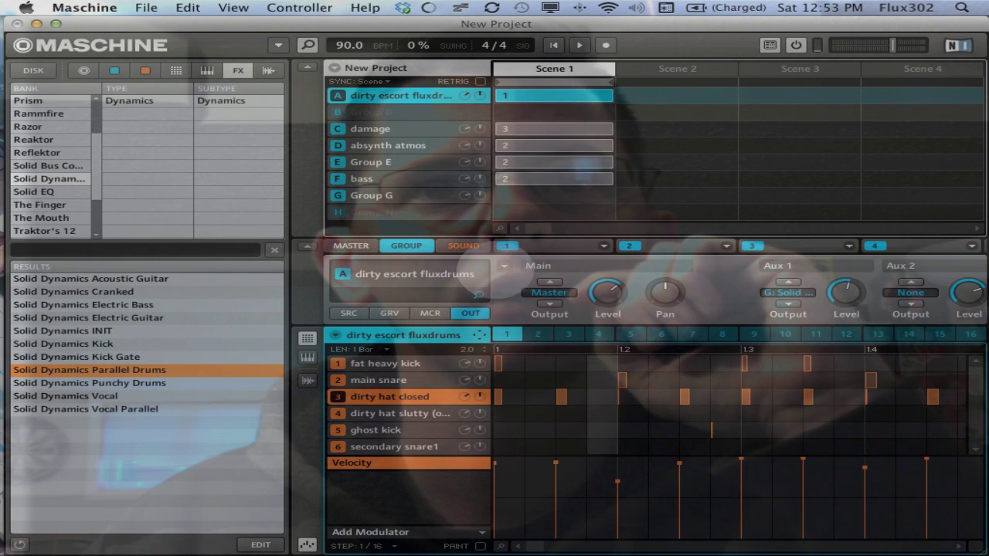
- Turn on Pre Mix 1 in the Aux Mode settings of dirty escort fluxdrums
click(511, 291)
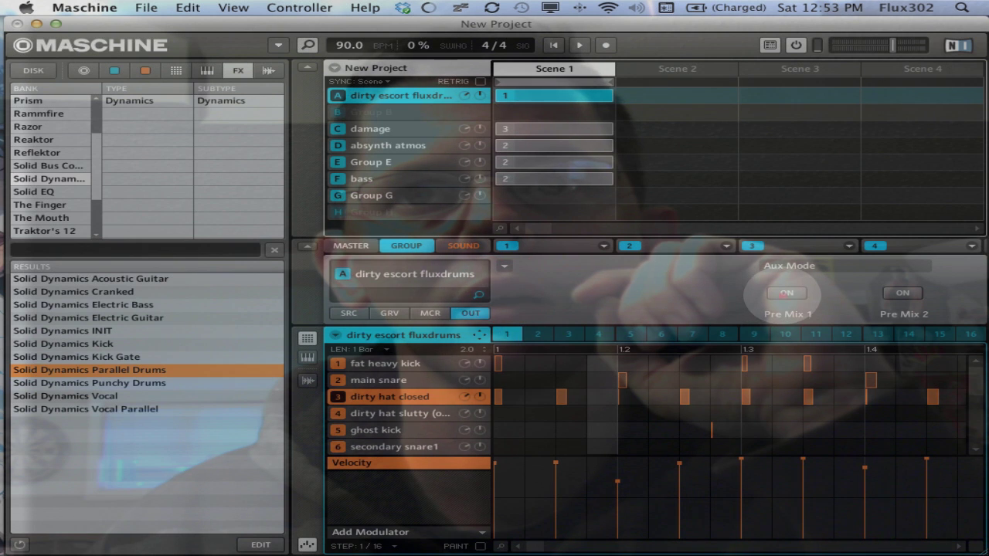
click(785, 293)
click(504, 265)
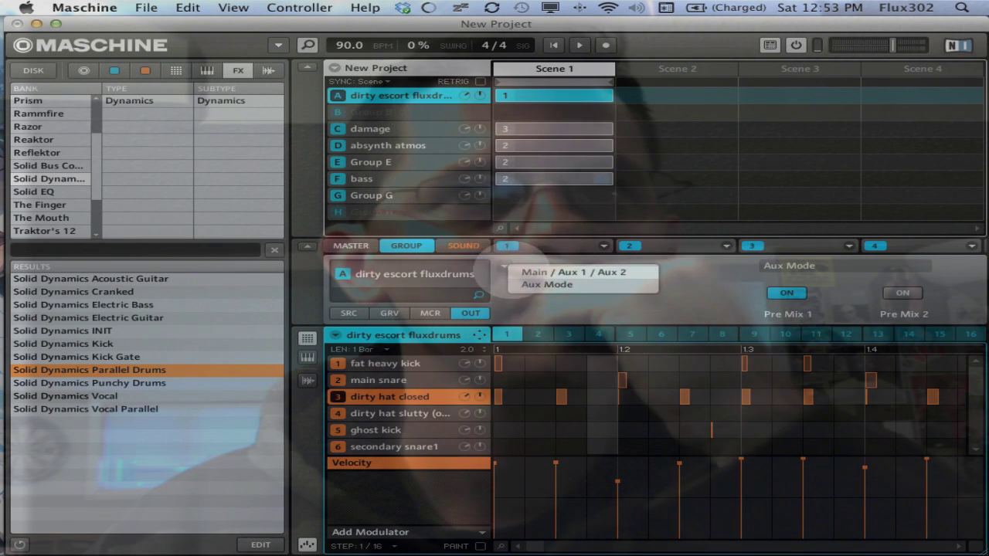
click(718, 281)
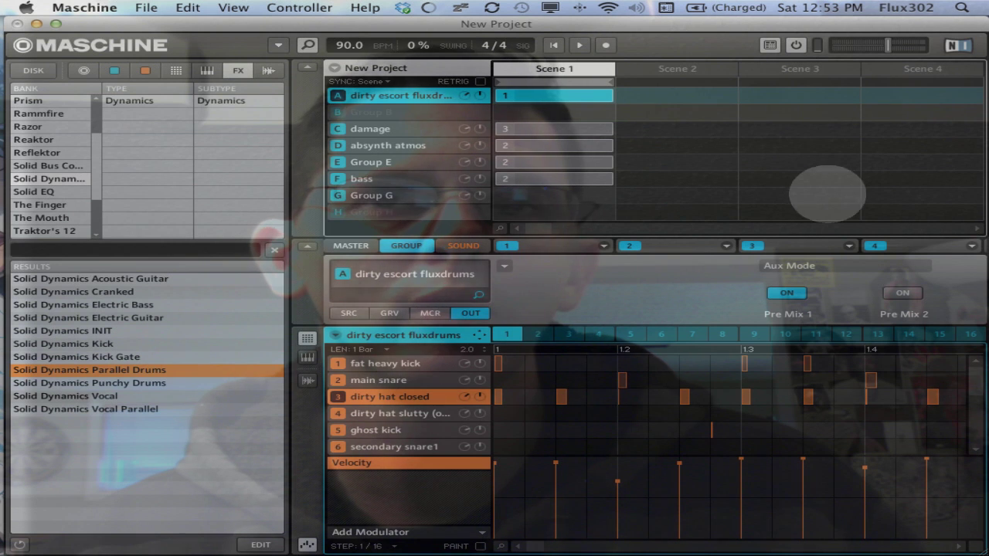
- Mute groups C to F and record 2 synced bars of the internal Master signal onto Group B's first sound
click(382, 194)
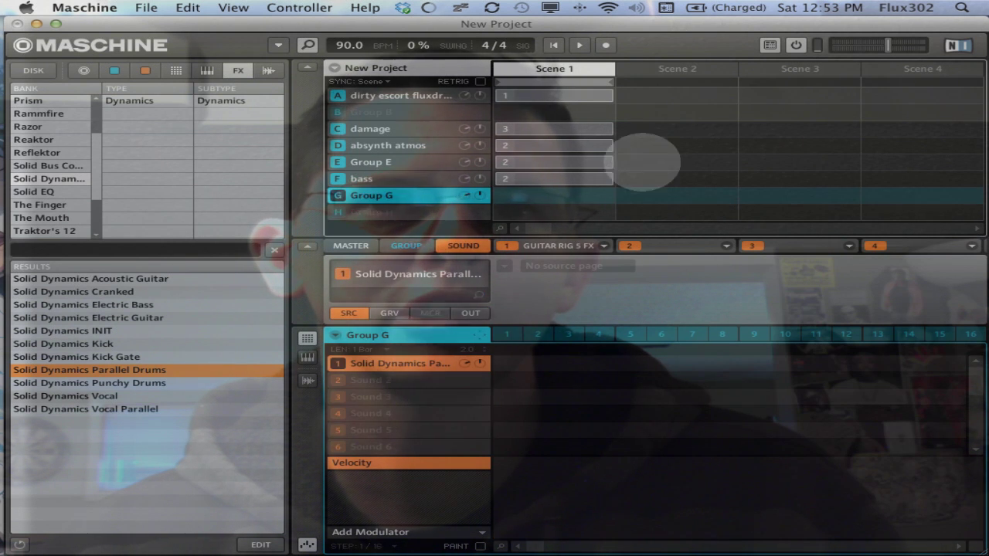
click(378, 212)
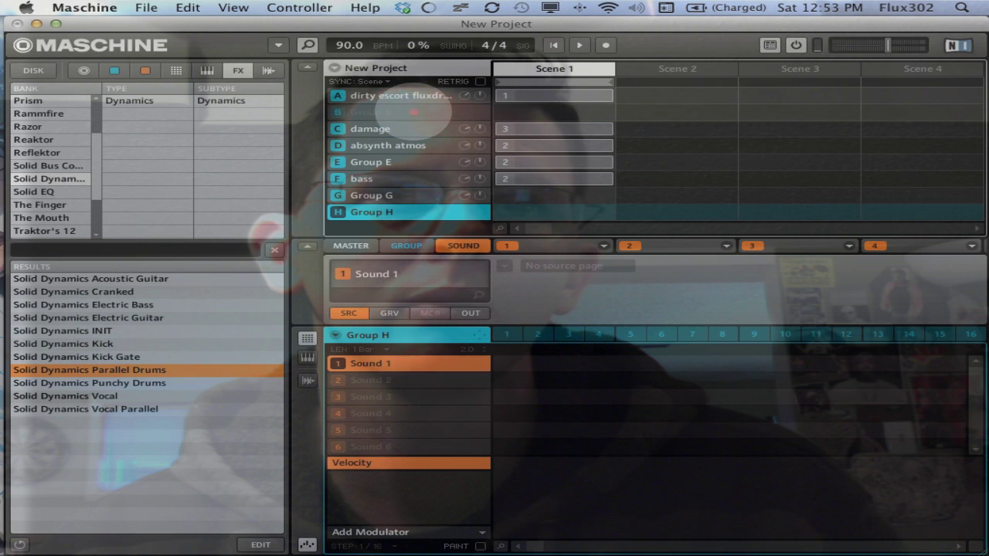
click(414, 112)
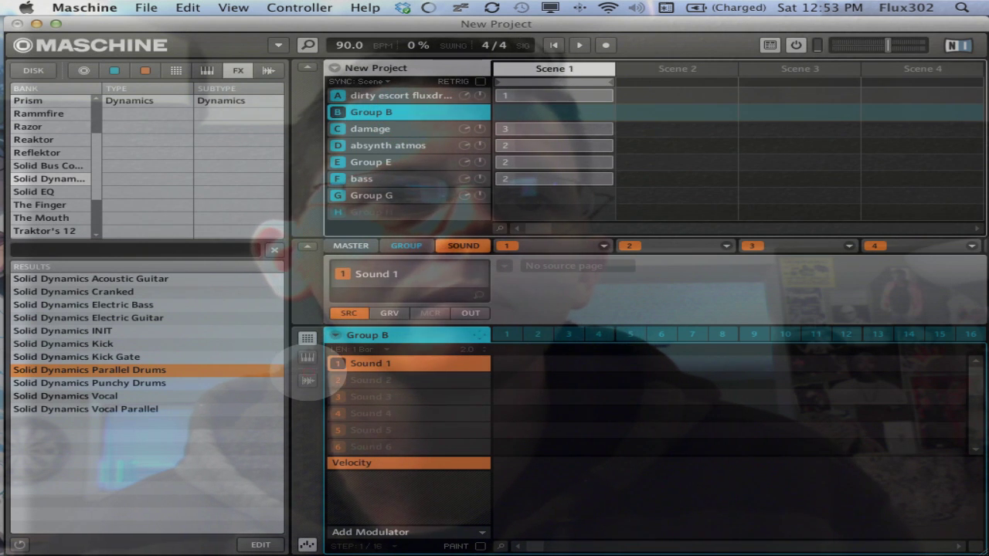
click(308, 380)
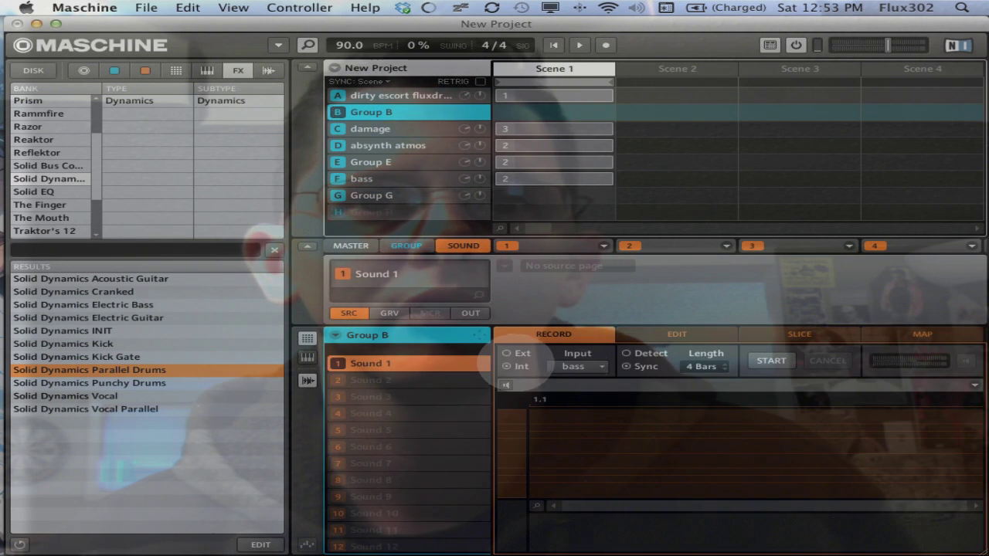
click(589, 367)
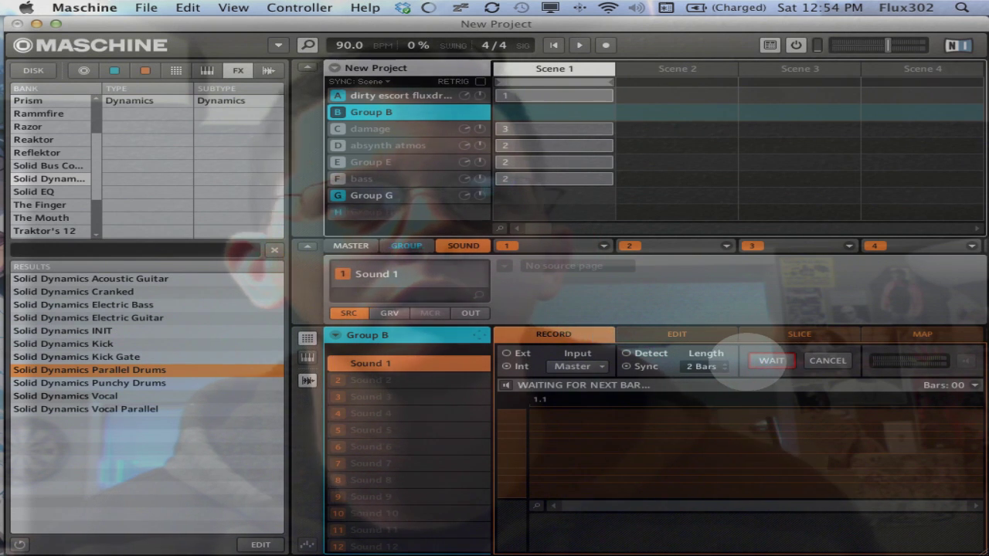
key(space)
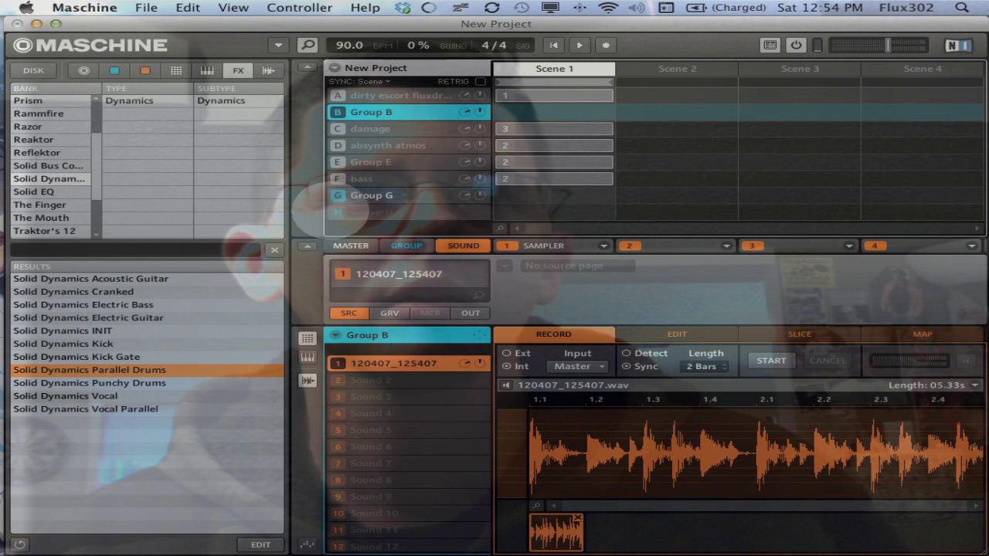
- Mute Group G and set the polyphony of Group B's resampled drum loop to 1
click(390, 196)
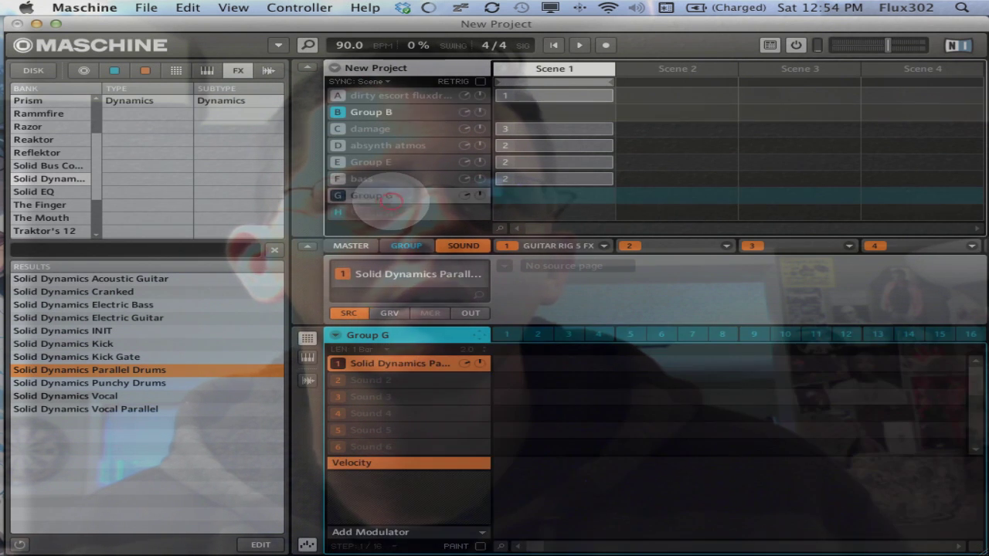
click(390, 112)
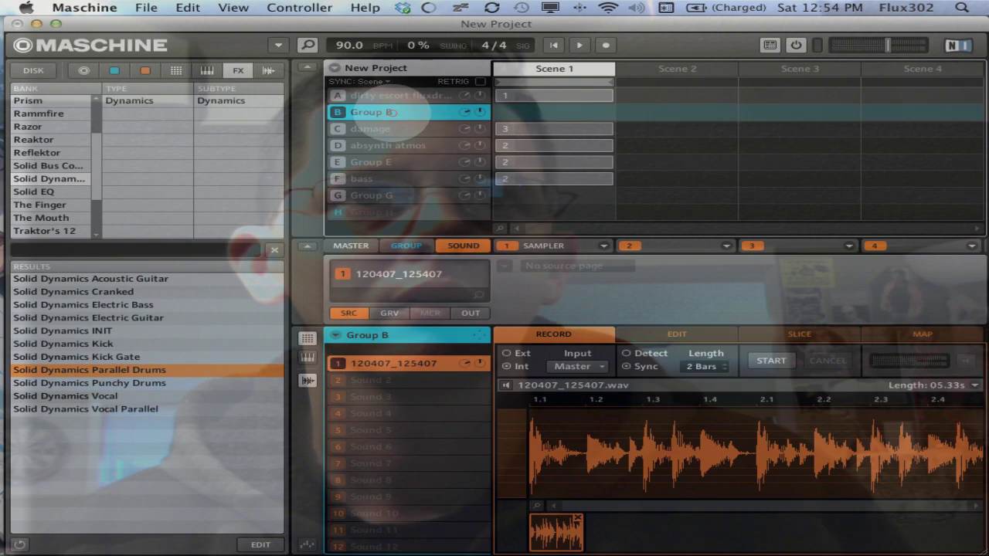
click(543, 246)
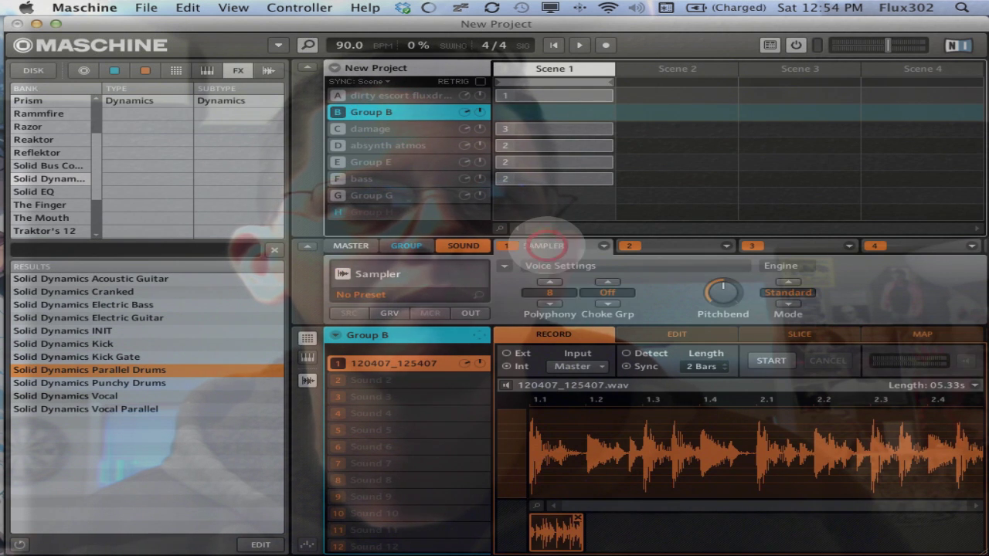
click(549, 292)
click(576, 263)
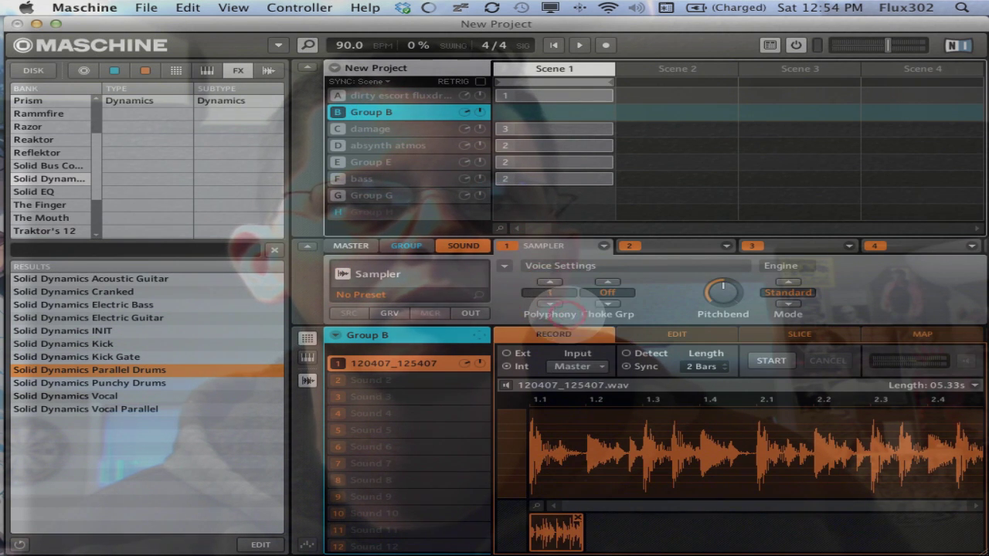
- Set the amplitude envelope type of Group B's resampled drum loop to Oneshot
click(503, 265)
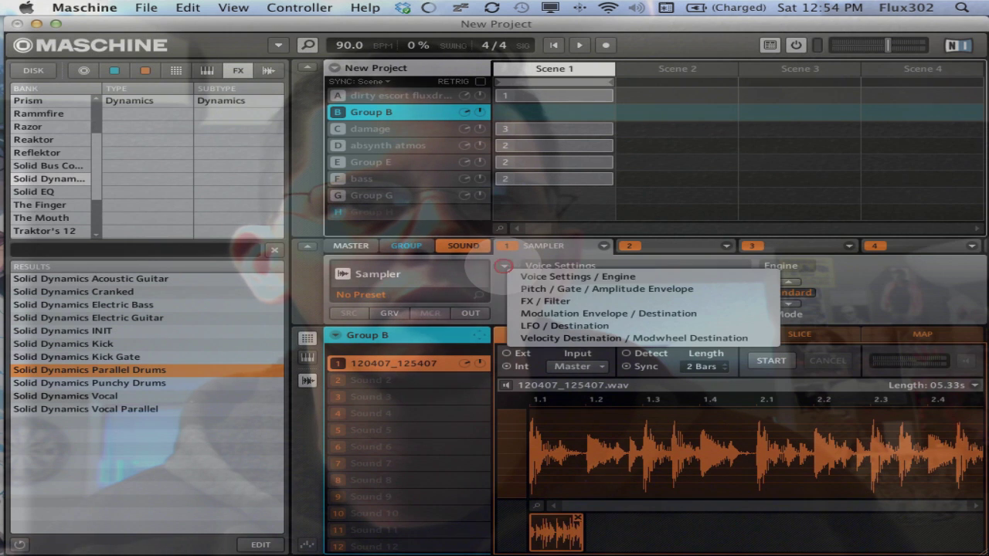
click(521, 292)
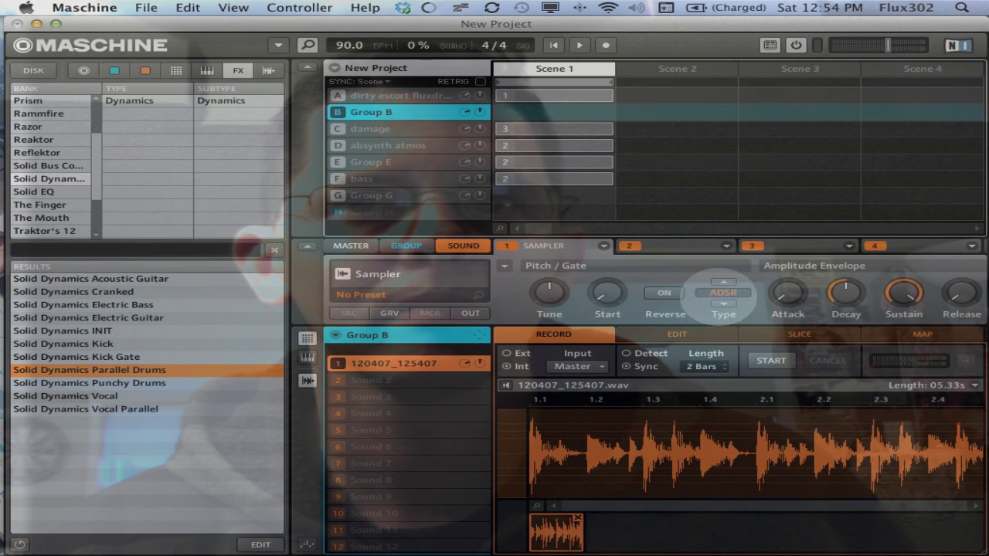
click(741, 308)
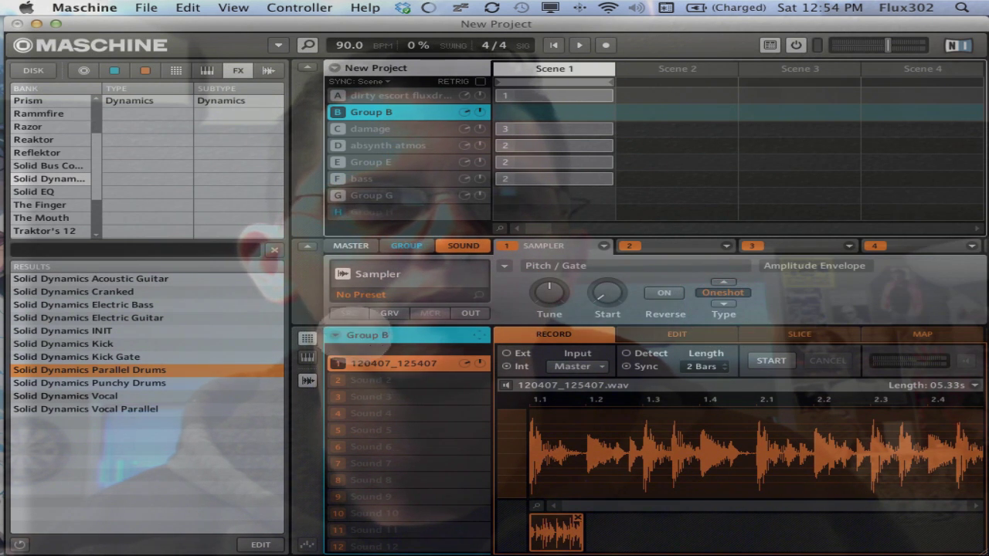
- Create pattern 1 in Group B with a sample note on its first step, and play it with groups C to F unmuted
click(309, 380)
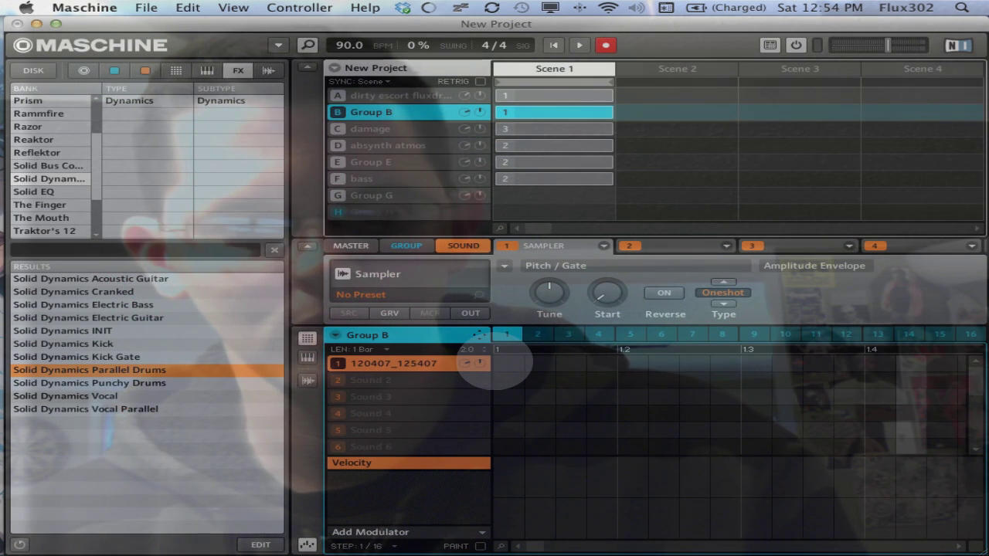
click(500, 368)
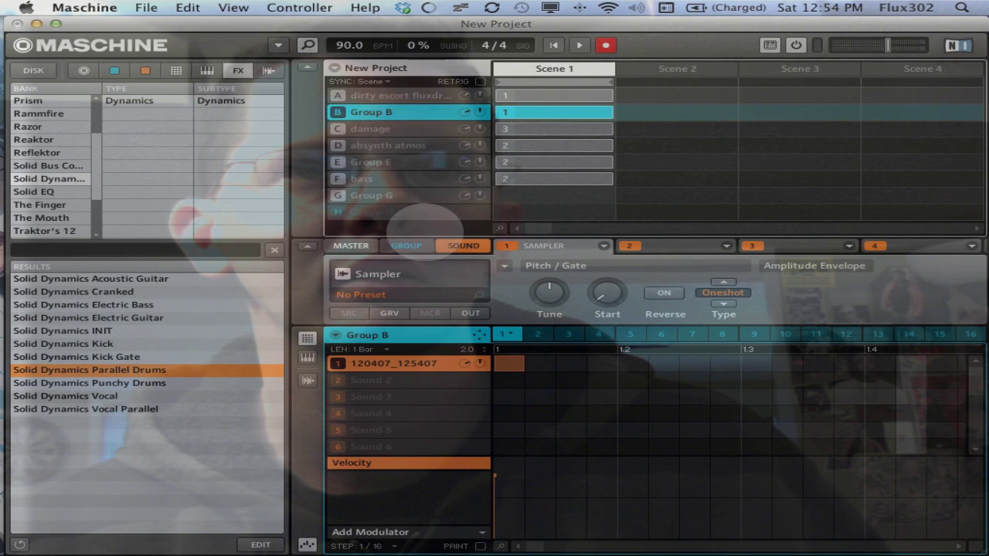
click(338, 145)
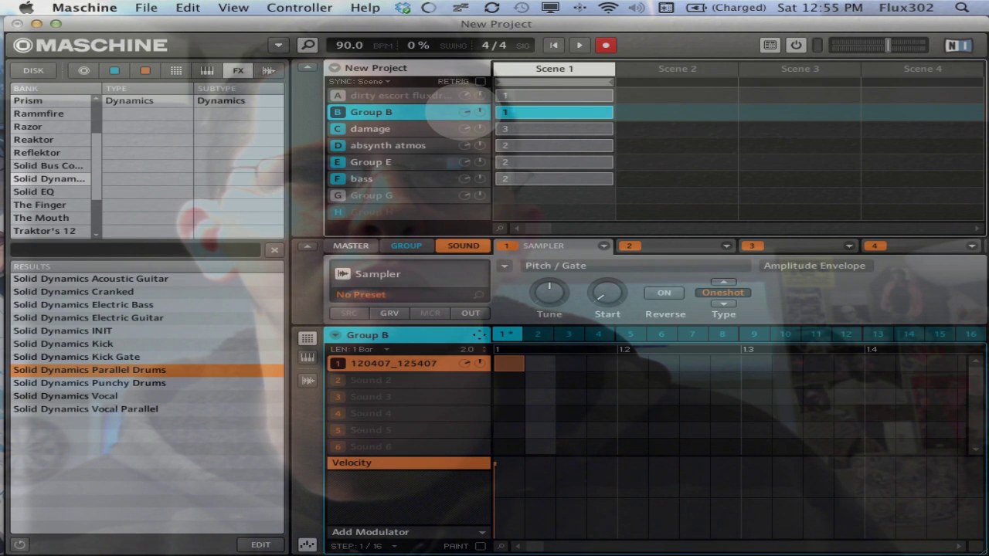
key(space)
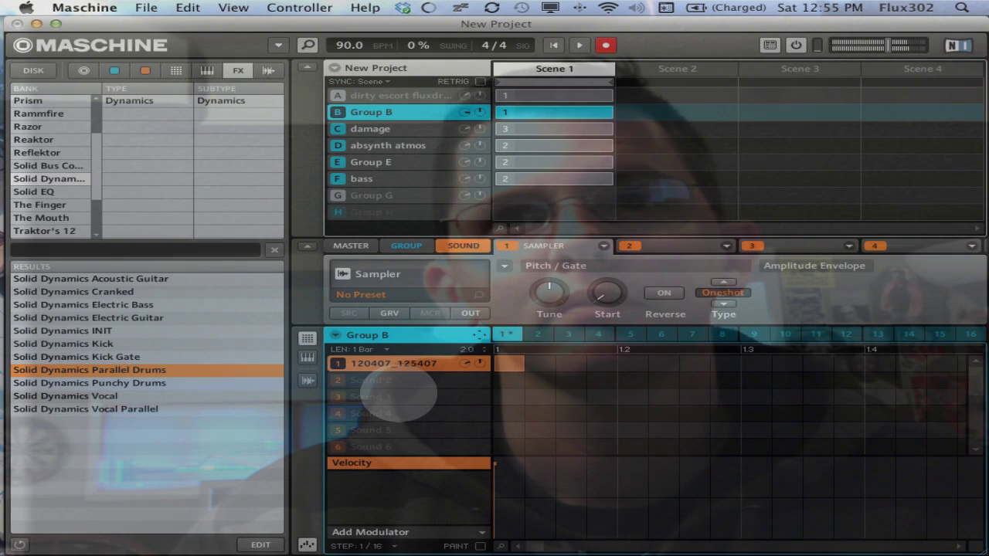
- Mute Group B and unmute dirty escort fluxdrums and Group G
right_click(327, 112)
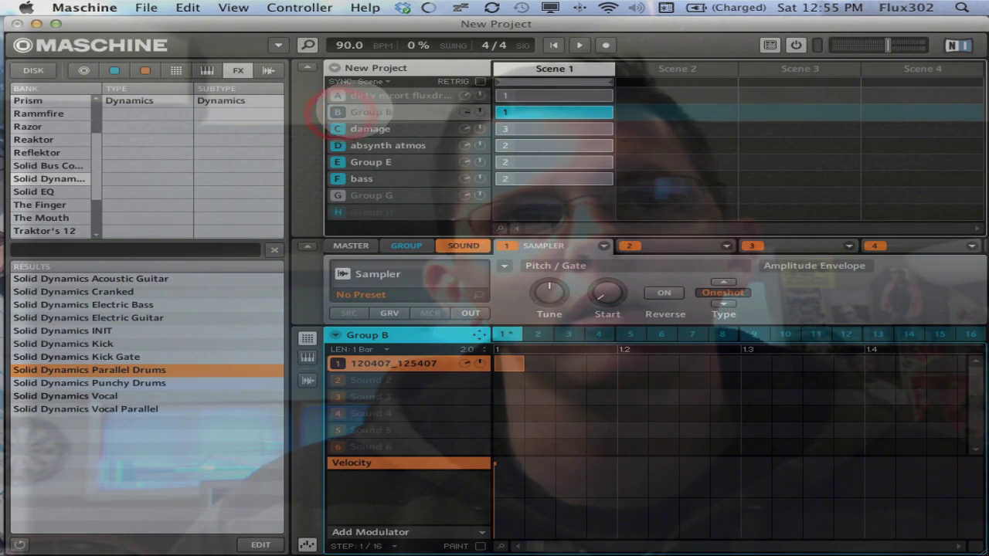
right_click(331, 95)
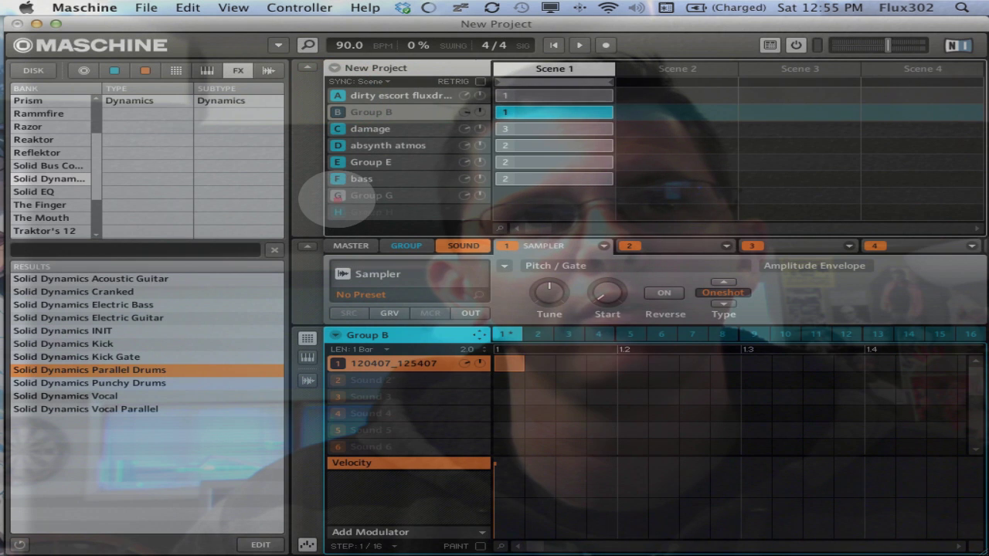
right_click(338, 195)
right_click(333, 178)
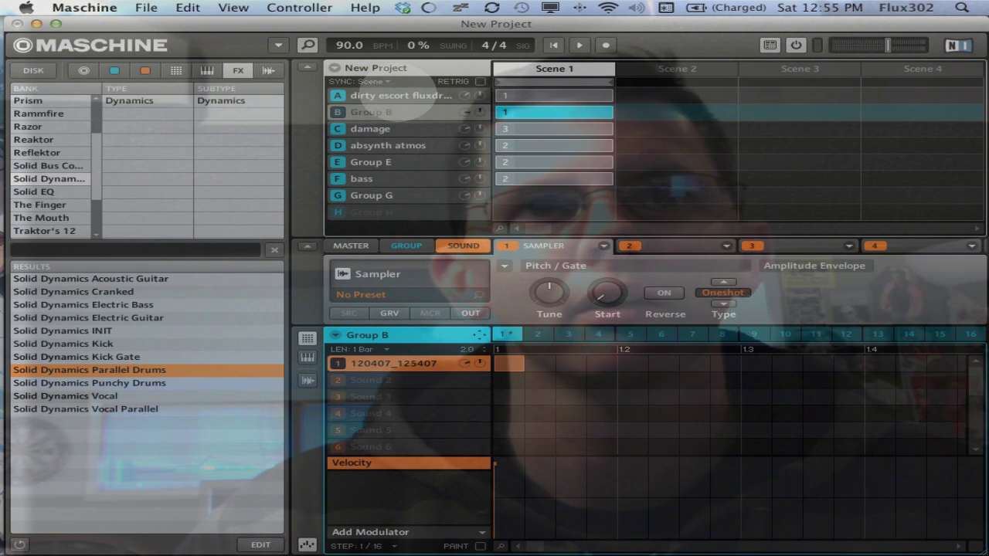
- Review the aux routing of dirty escort fluxdrums and Group G's effect sound, and play the scene with the live parallel compression
click(397, 95)
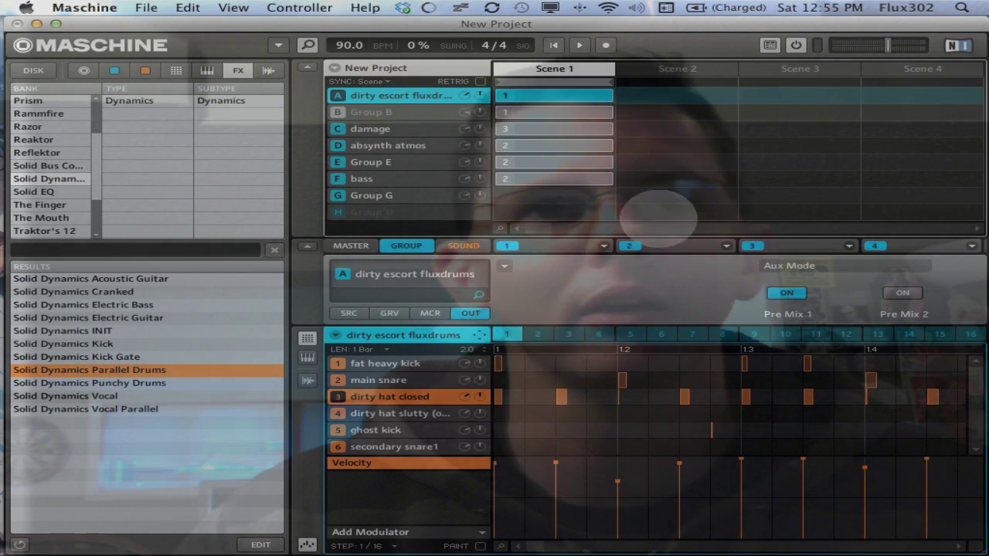
click(407, 196)
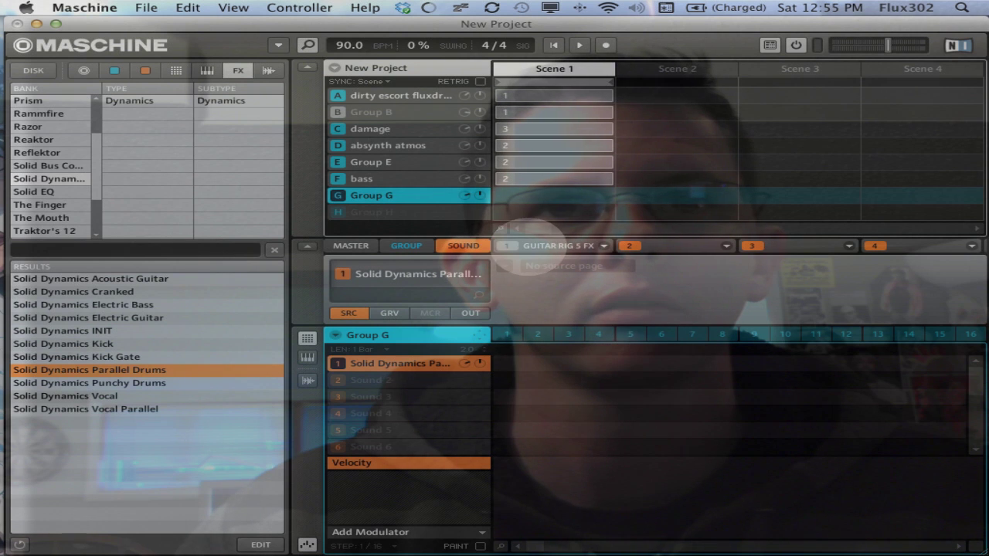
click(398, 95)
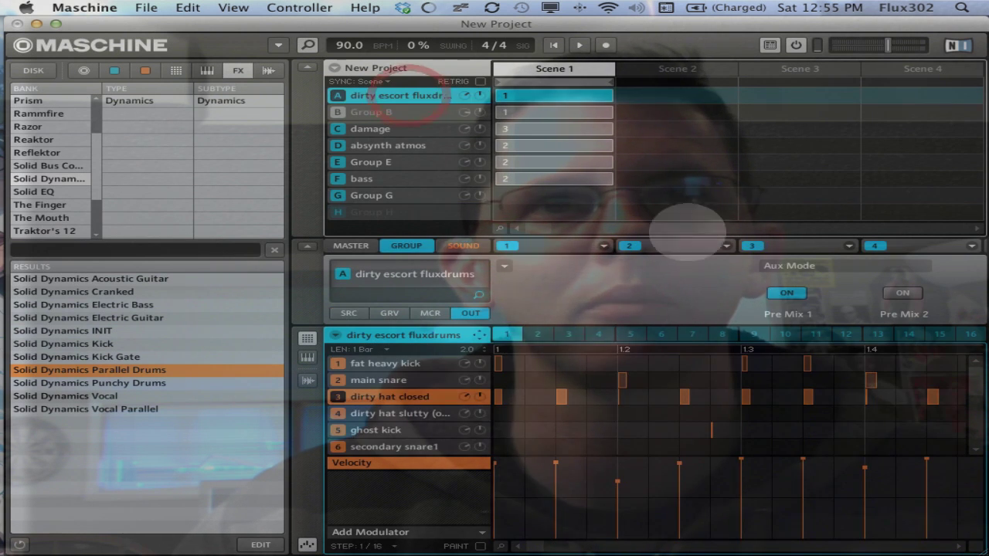
click(470, 313)
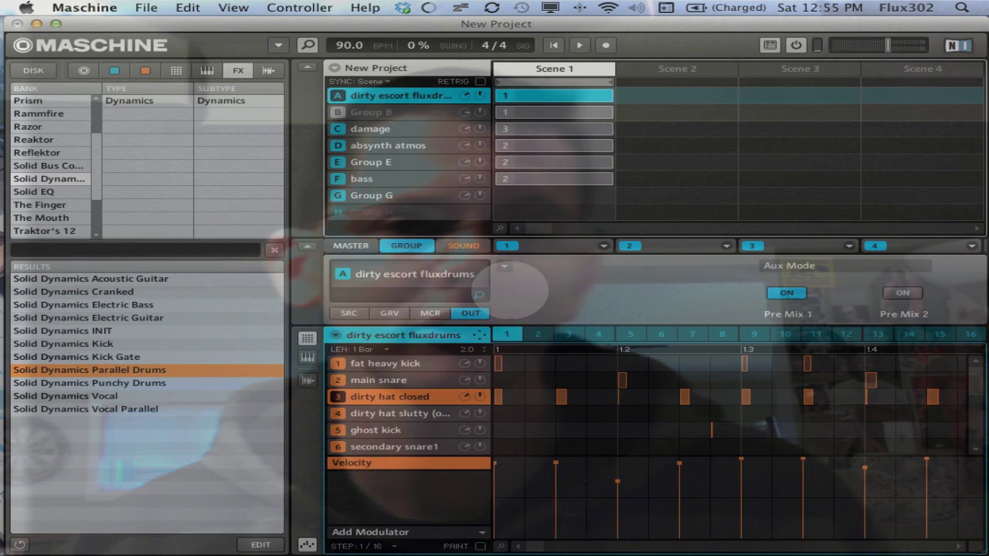
key(space)
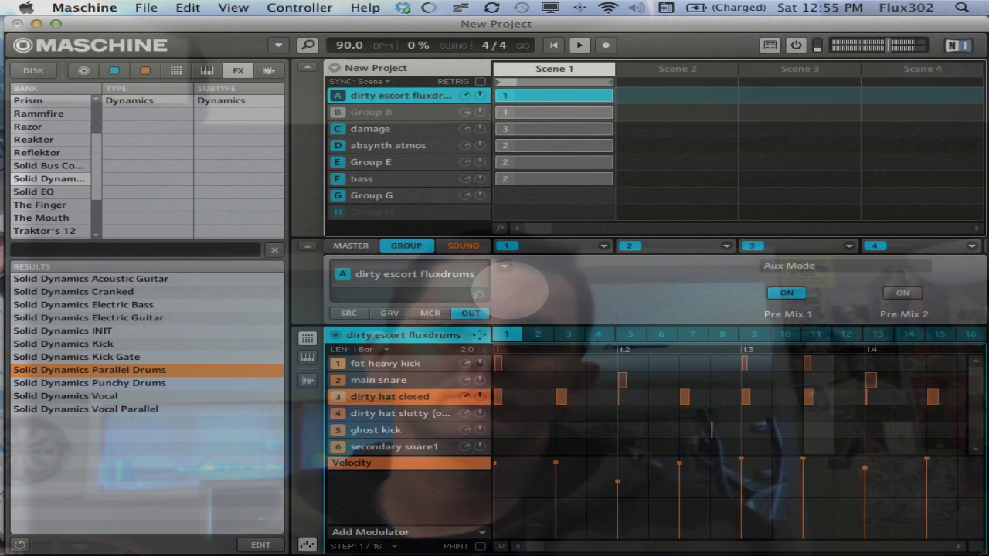